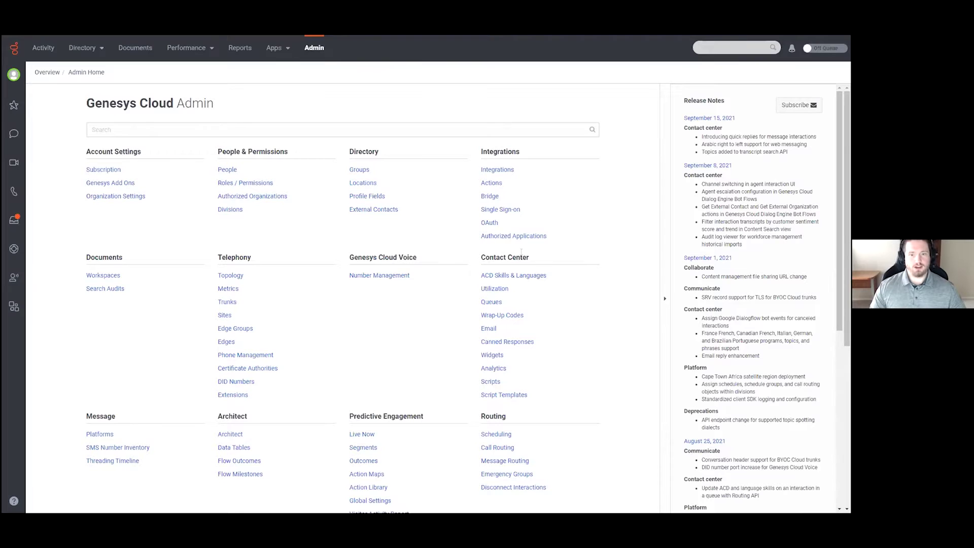
Search the admin settings for "queues" and open the Queues page
click(166, 127)
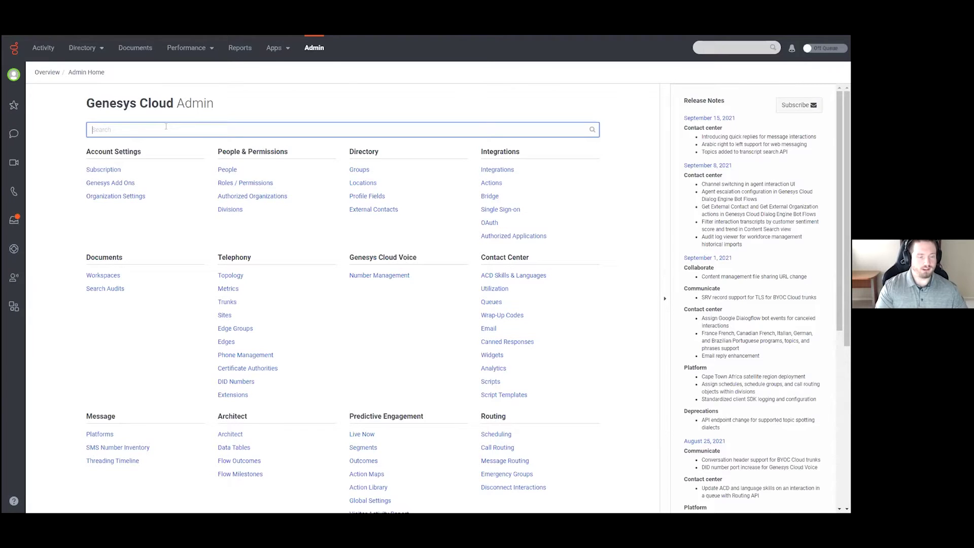
text(queues)
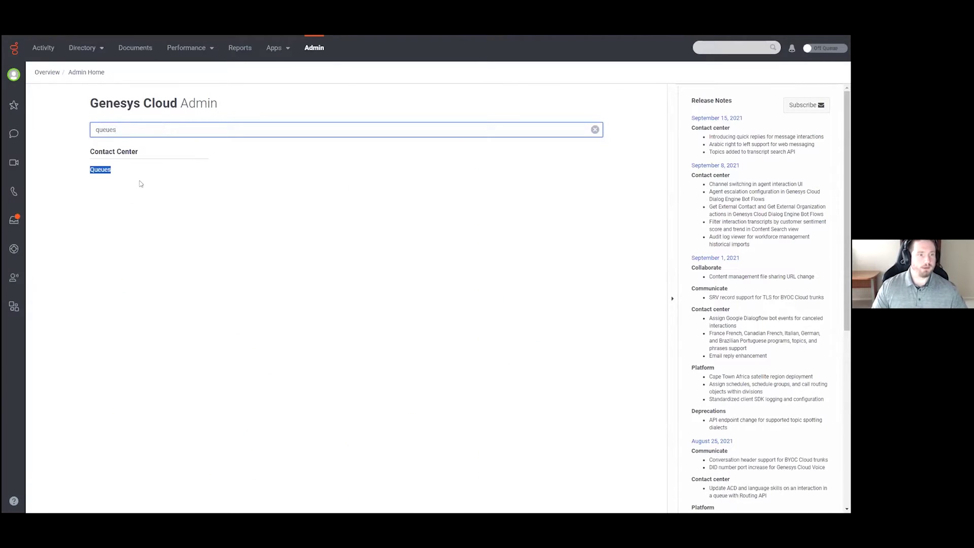
click(96, 170)
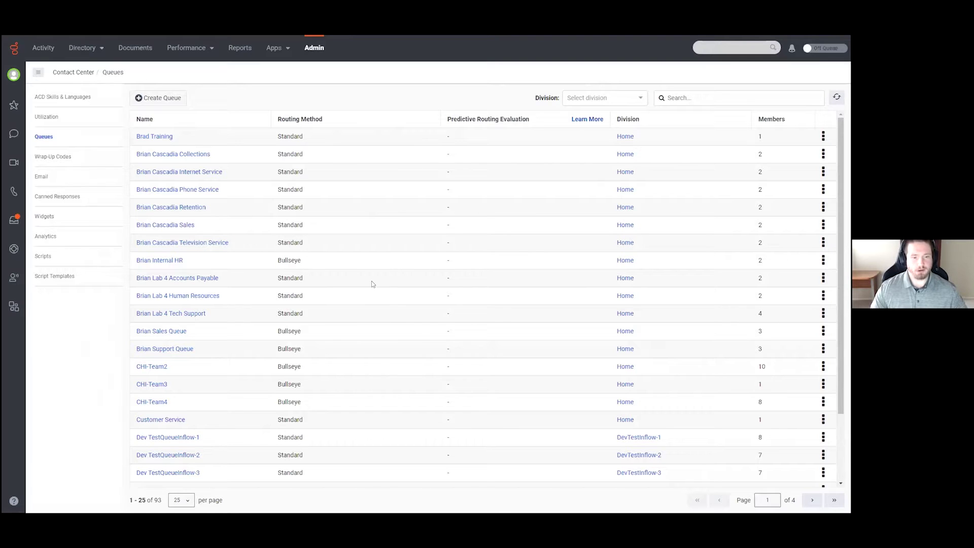
Filter the queue list by the trainer's first name and open the matching test queue
click(689, 98)
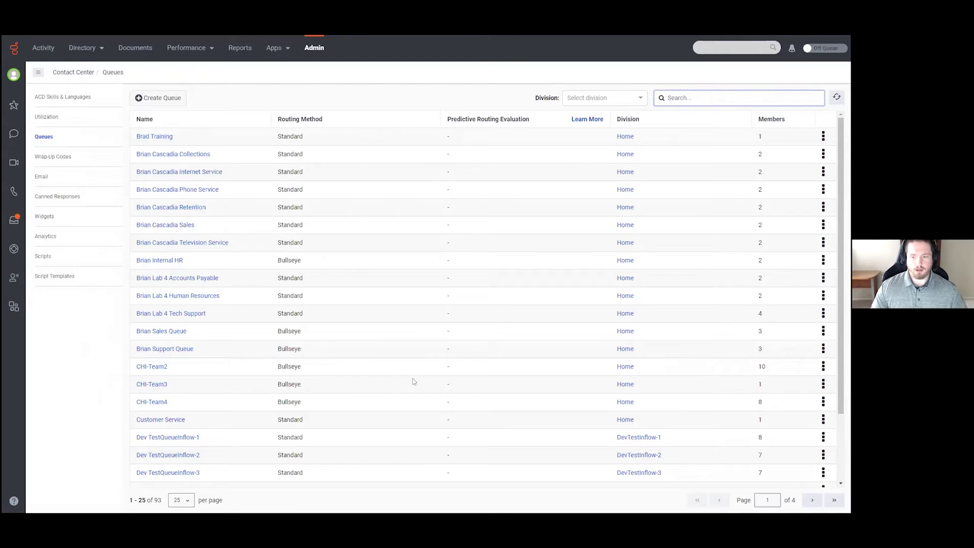
text(tom)
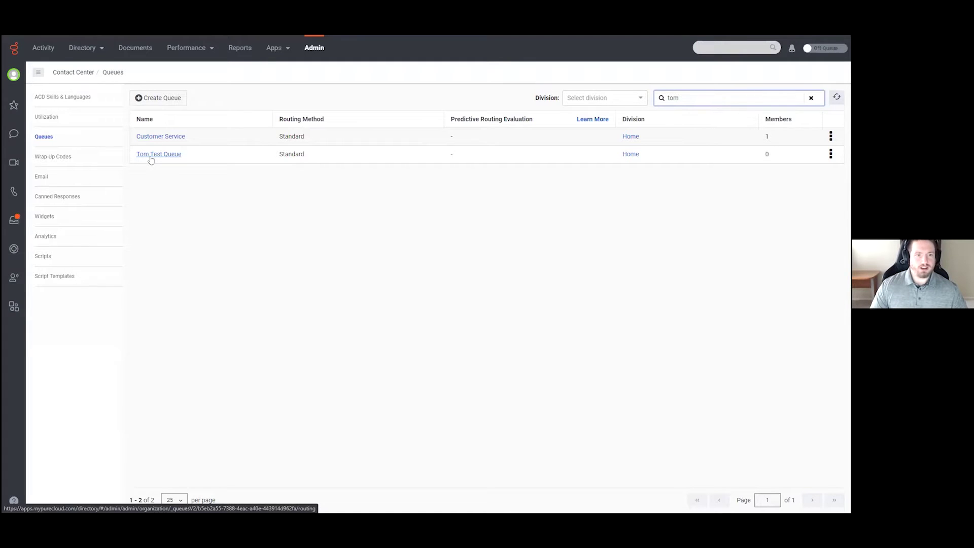
click(151, 158)
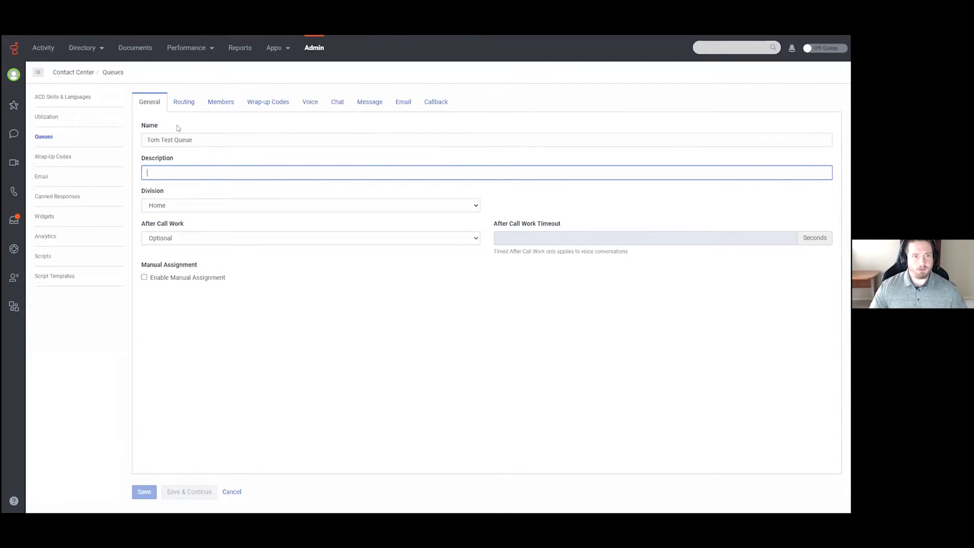
Set the test queue's description to "Training queue for webinars"
triple_click(218, 141)
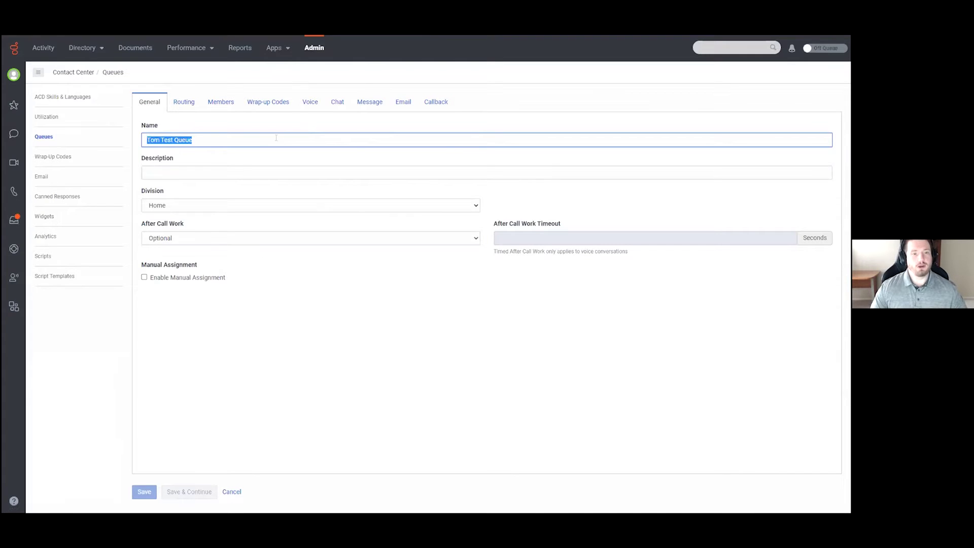
click(234, 138)
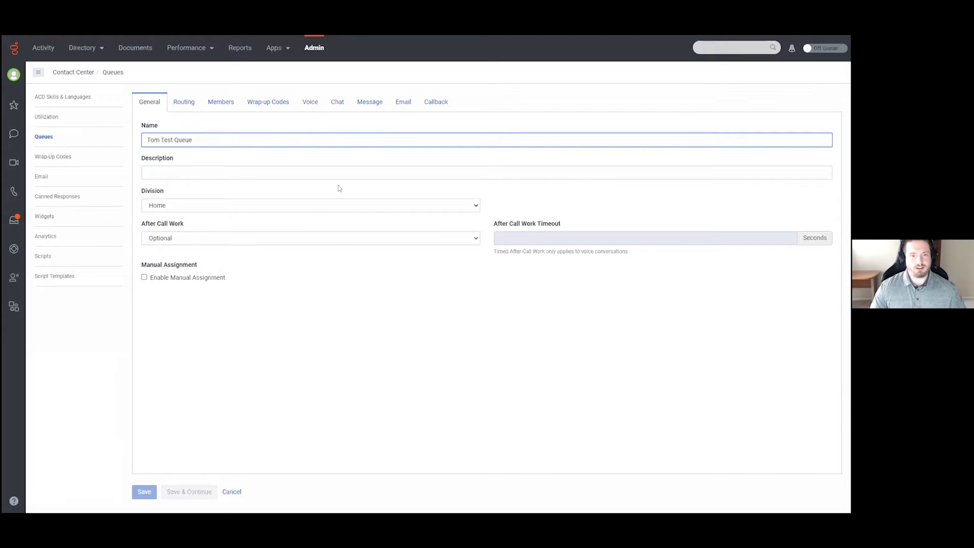
click(254, 173)
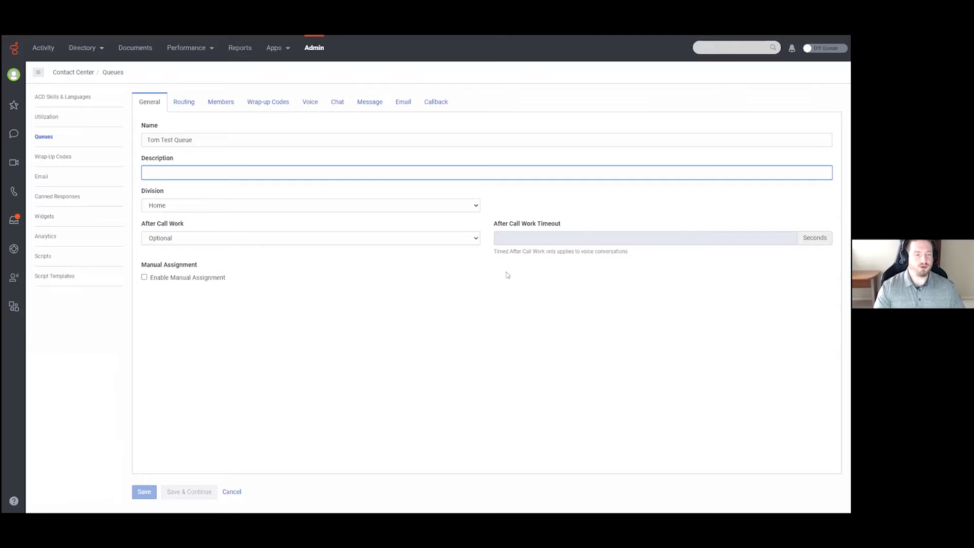
text(Trainin queues)
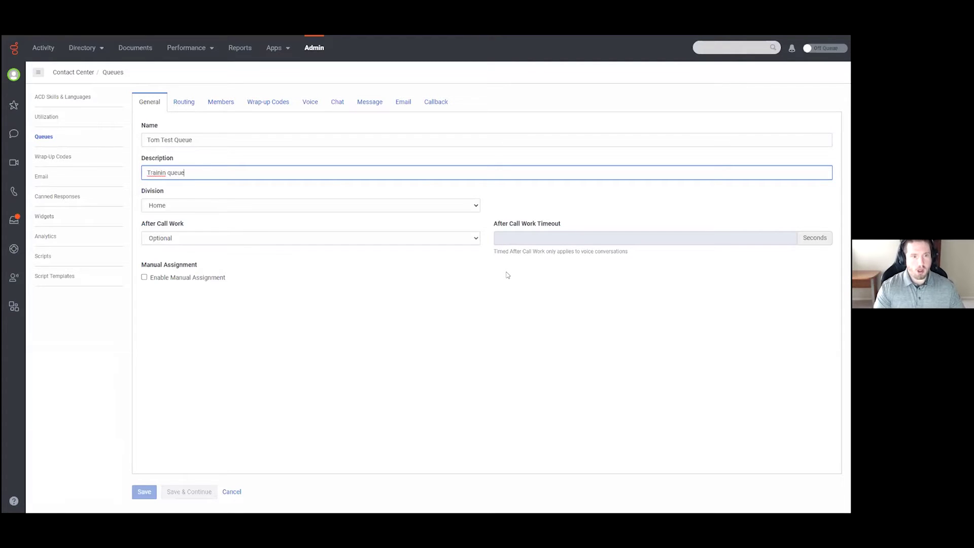
key(BackSpace)
key(BackSpace)
key(BackSpace)
key(BackSpace)
key(BackSpace)
key(BackSpace)
key(BackSpace)
text(g queue for )
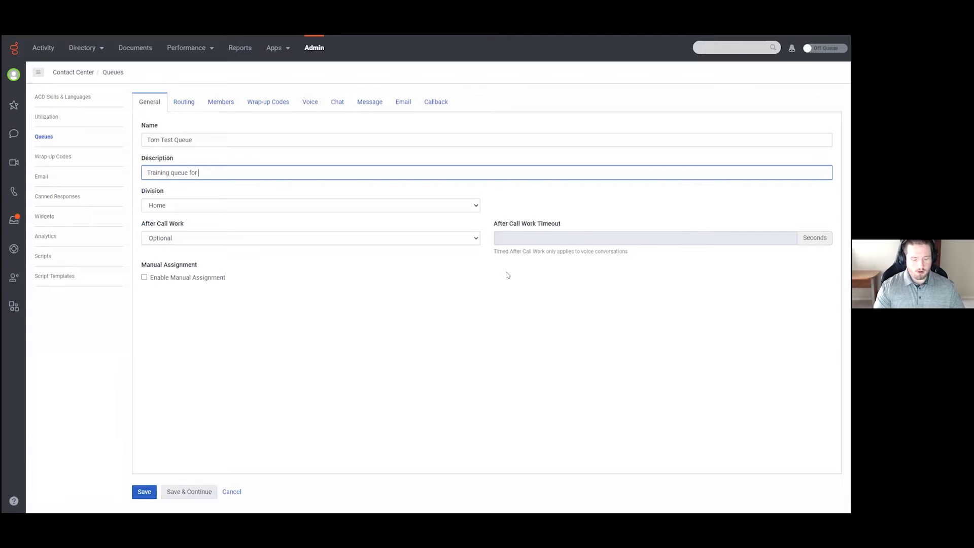
text(webinars)
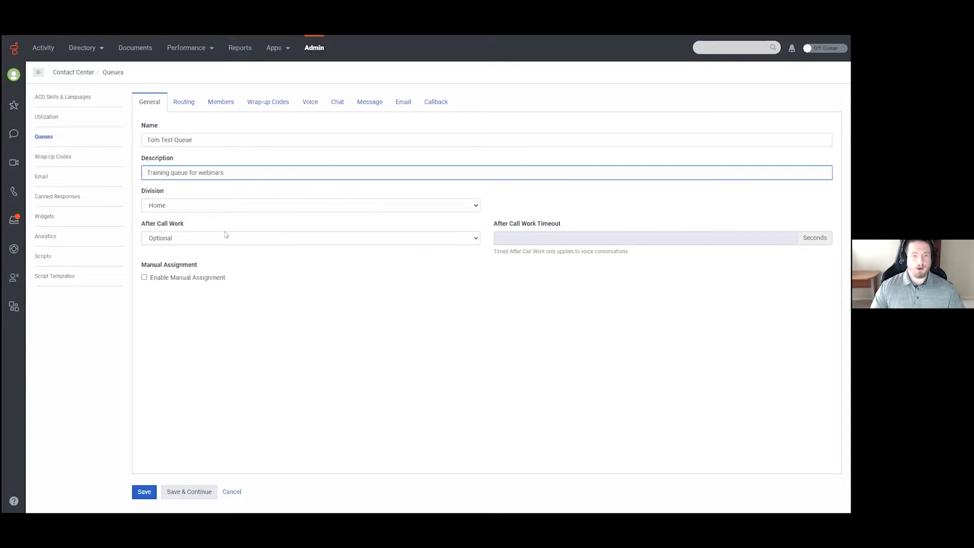
Set After Call Work to "Mandatory, Time-boxed" with a timeout of 30 seconds
click(470, 238)
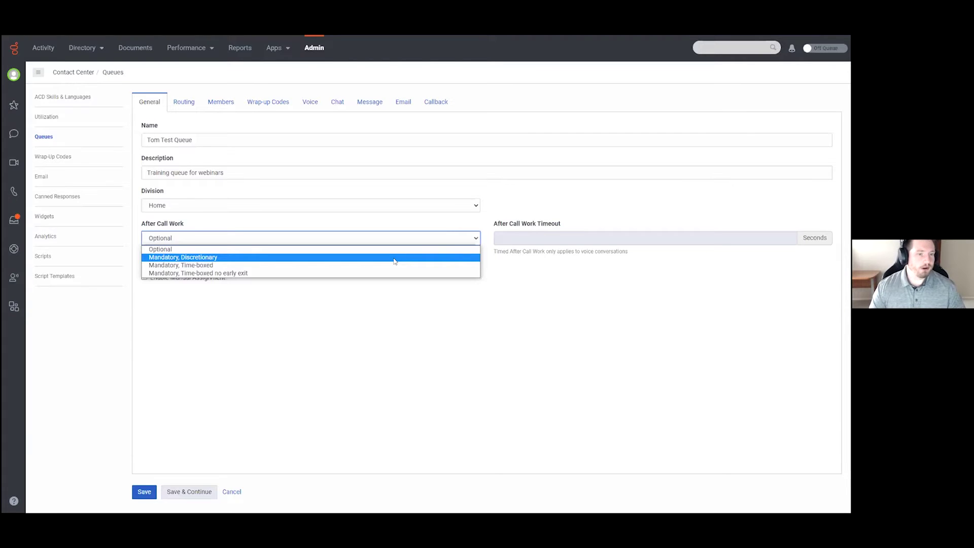
click(363, 266)
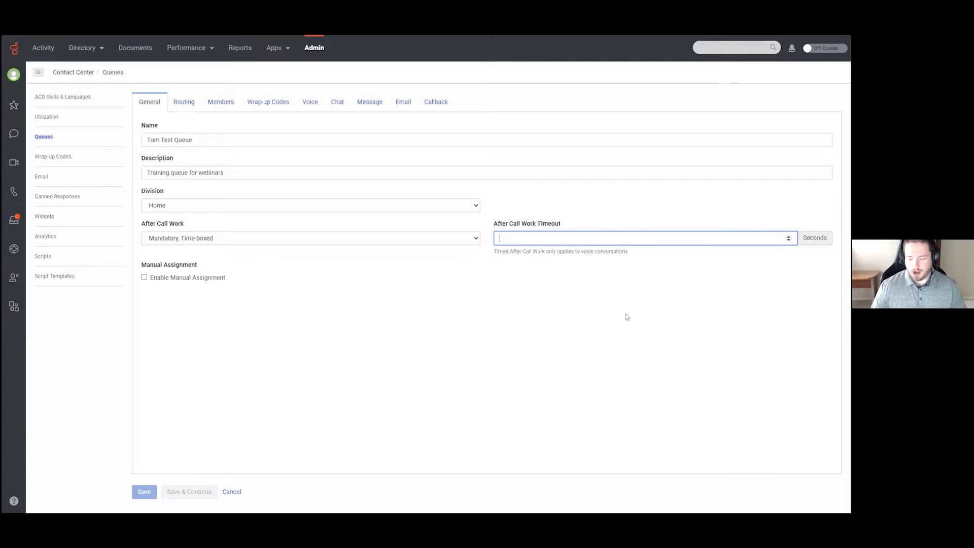
text(30)
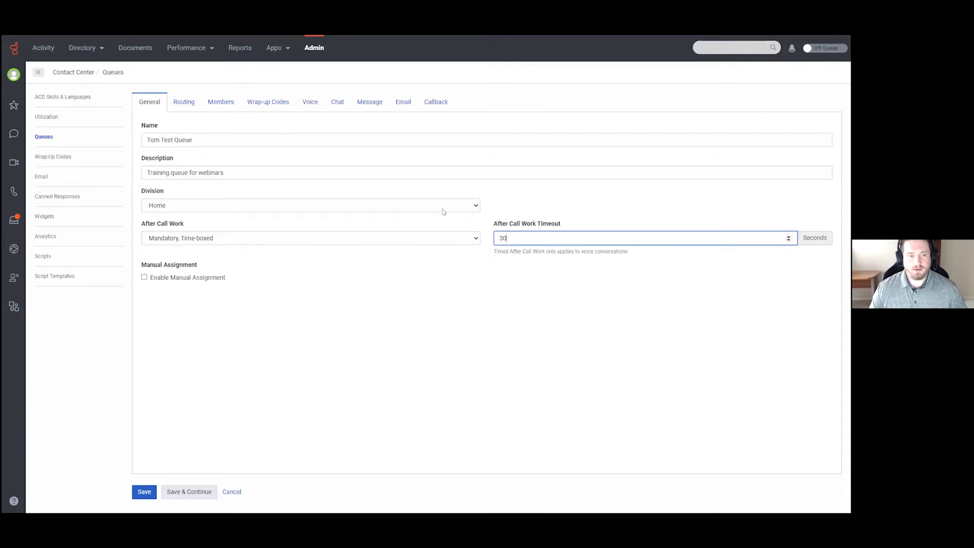
Set After Call Work to "Mandatory, Time-boxed no early exit" and its timeout to 30 seconds
click(470, 239)
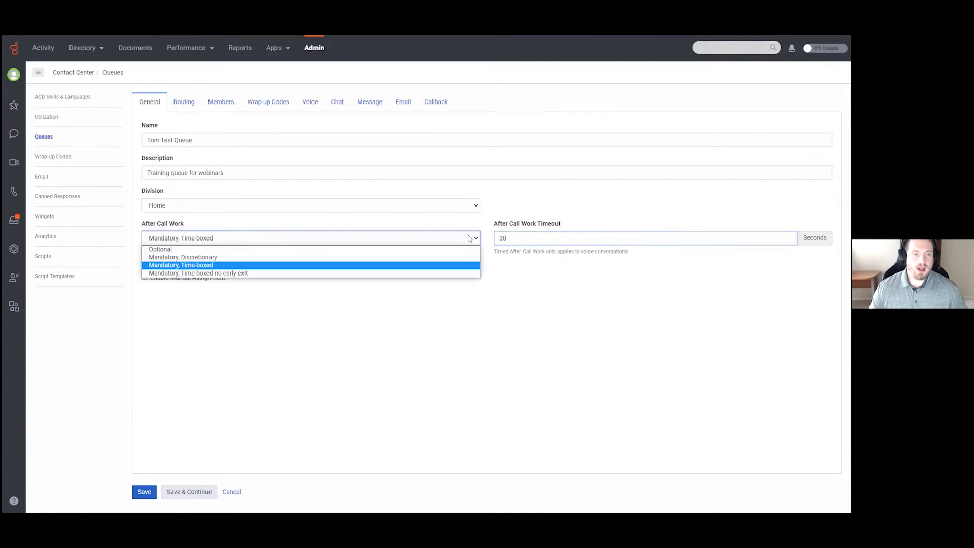
click(212, 274)
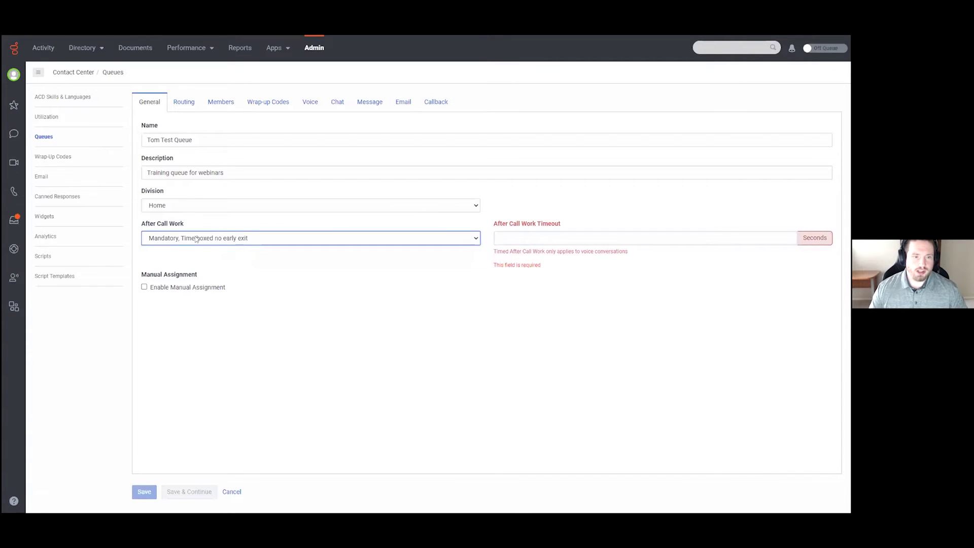
click(697, 239)
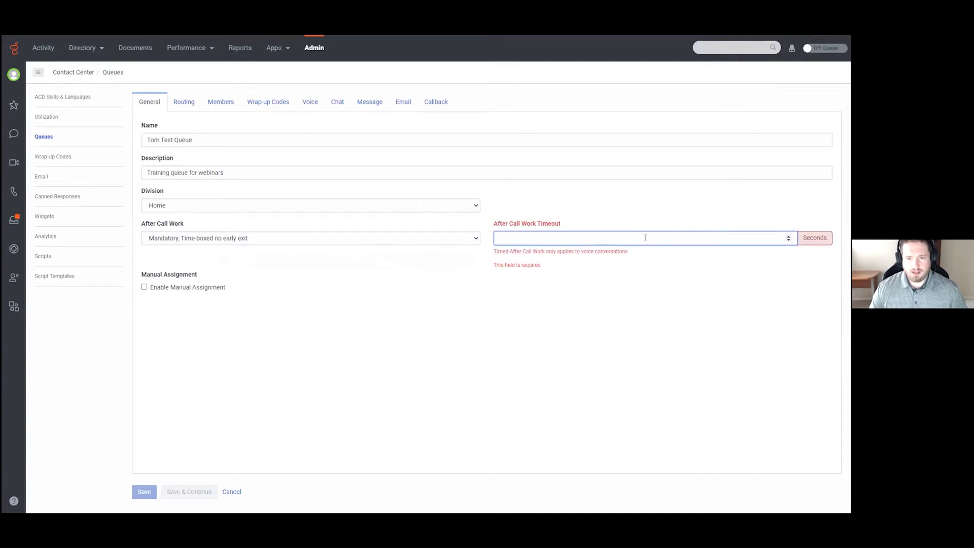
text(30)
click(651, 293)
drag(641, 252, 494, 250)
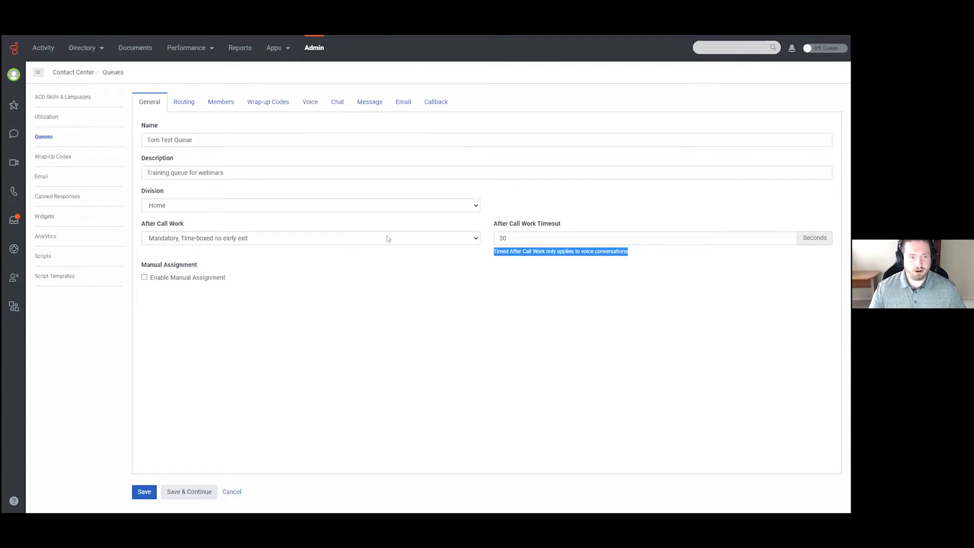
Try enabling manual assignment for the queue and switch it back off
click(141, 275)
click(145, 277)
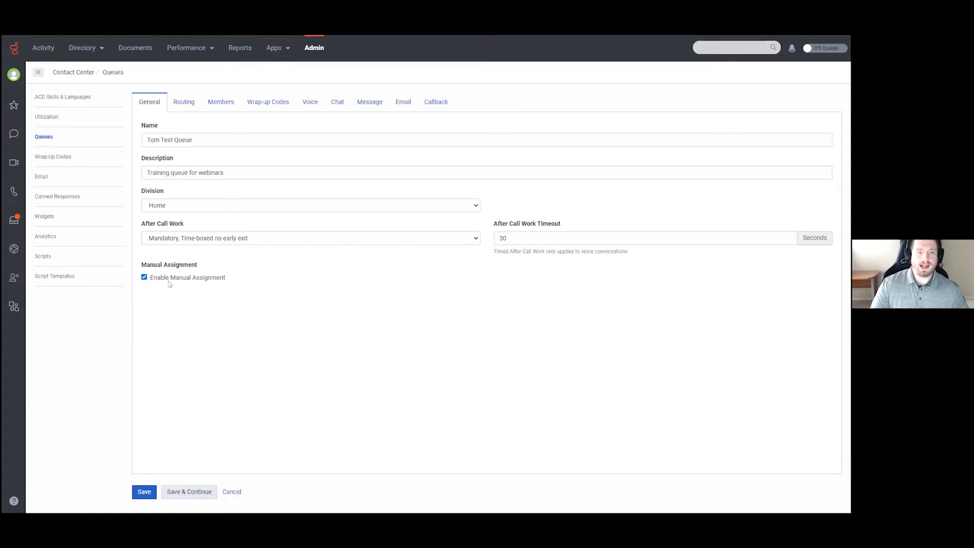
click(144, 277)
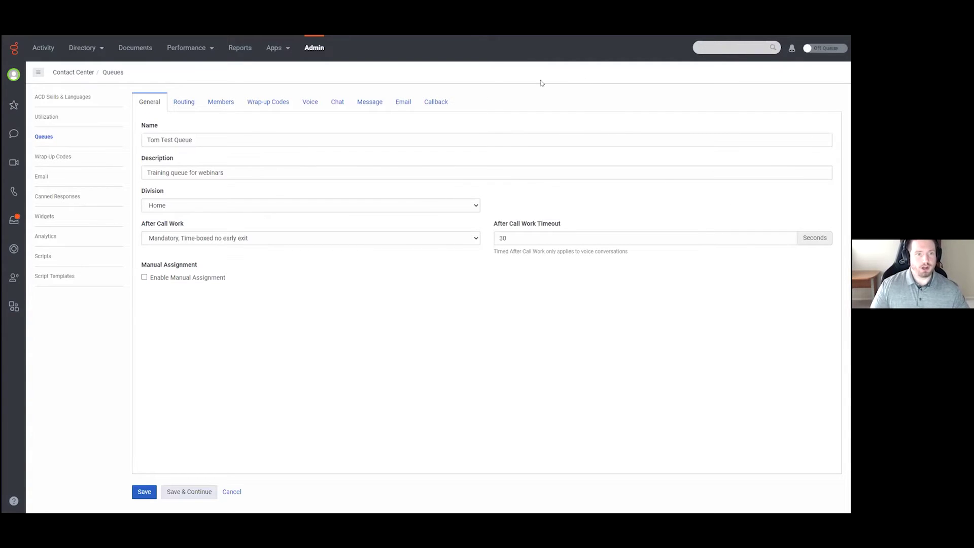
Change the queue's routing method to Bullseye Routing and add two more rings
click(184, 102)
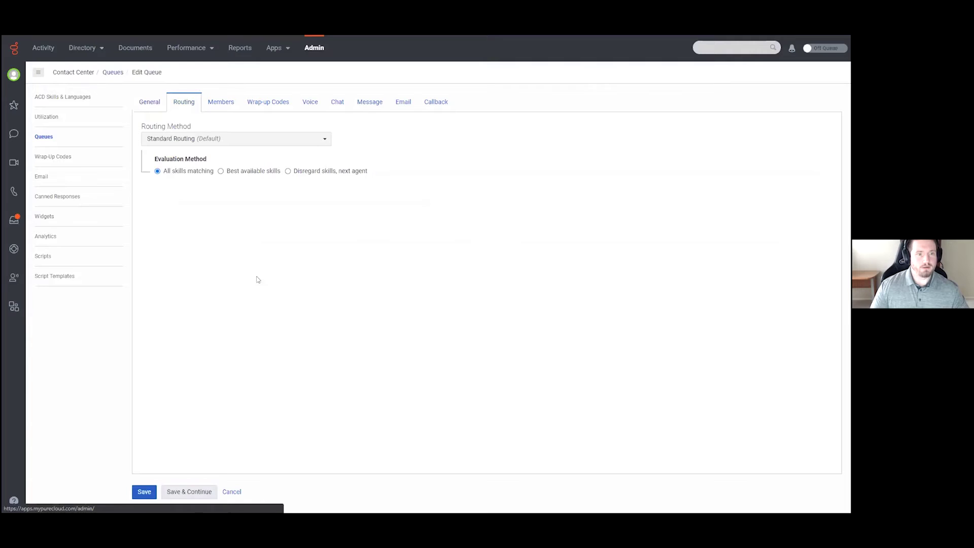
click(323, 139)
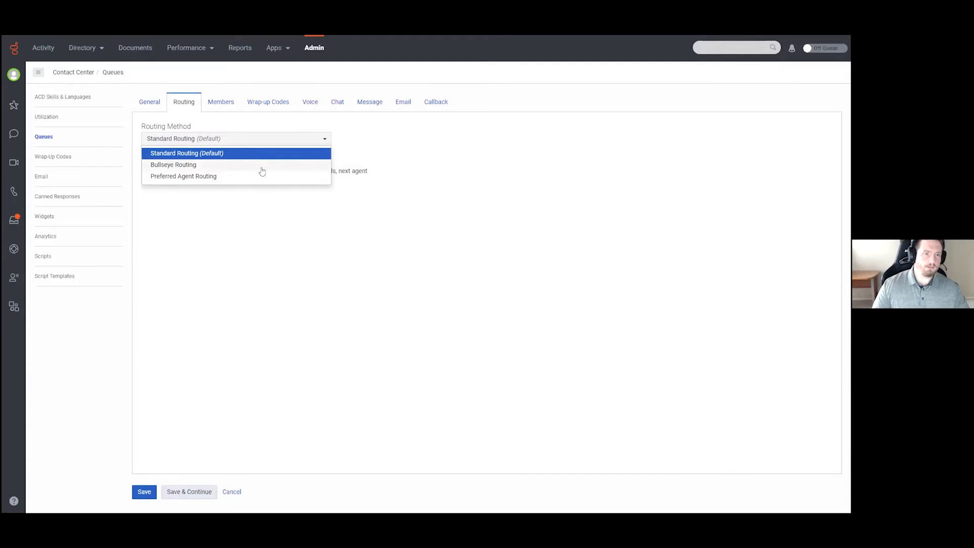
click(228, 165)
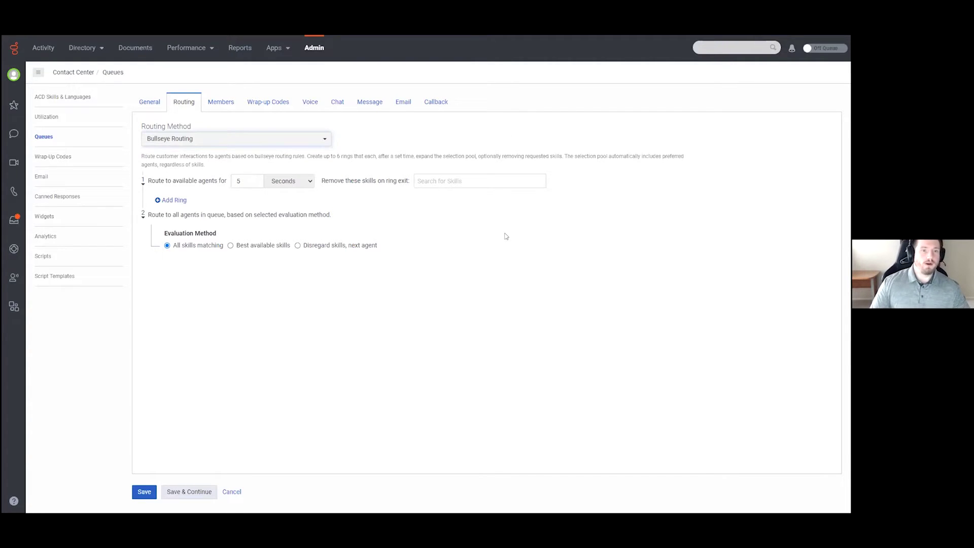
click(172, 201)
click(173, 221)
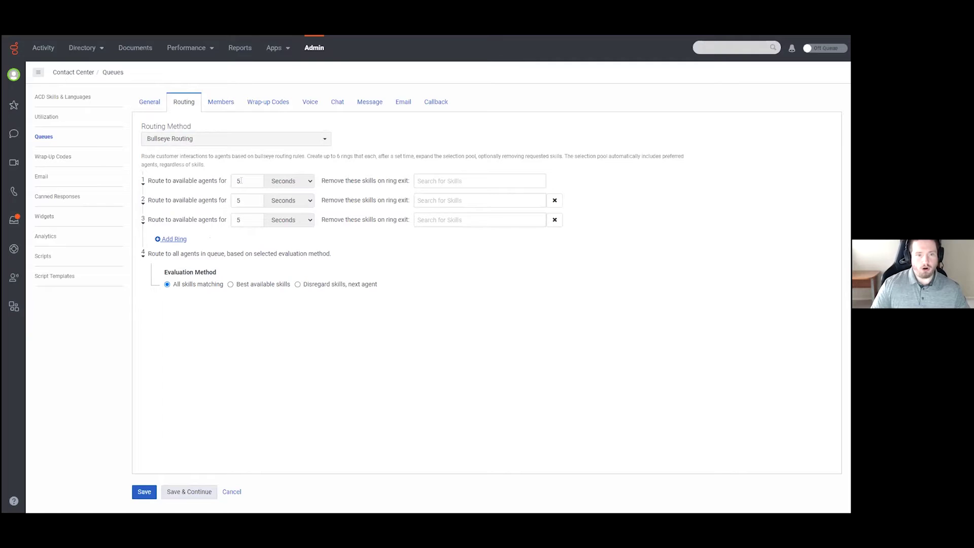
Set the bullseye routing times to 30 seconds for ring 1 and 90 seconds for rings 2 and 3
click(273, 183)
click(276, 188)
double_click(238, 181)
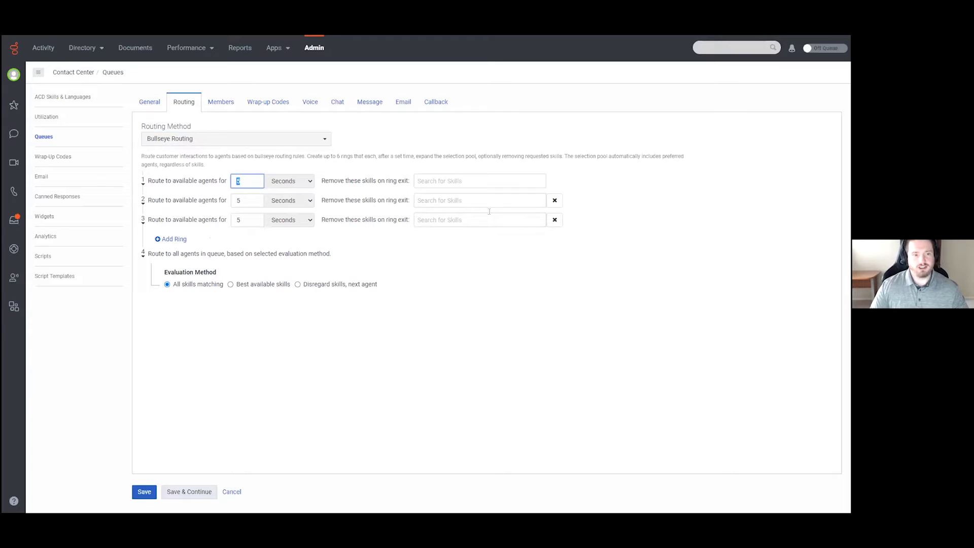
text(30)
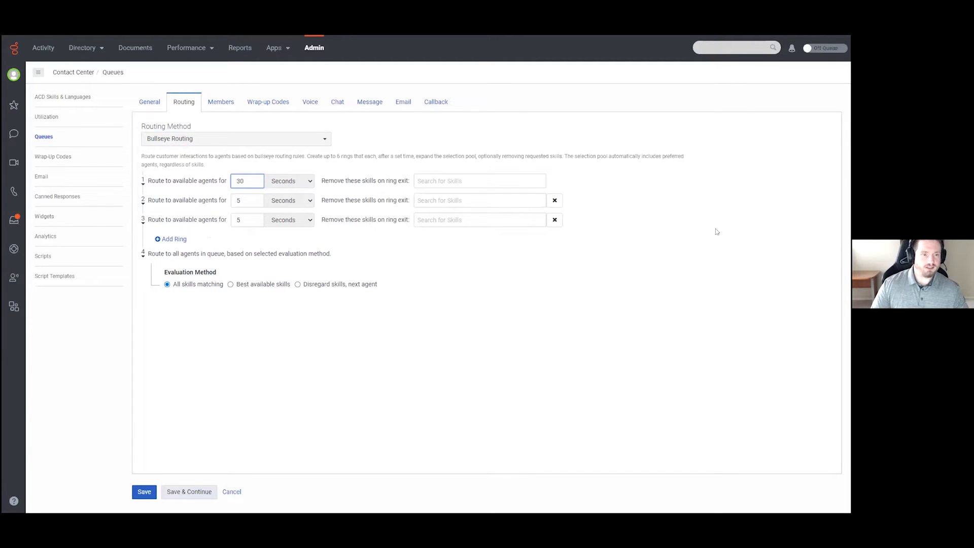
double_click(238, 200)
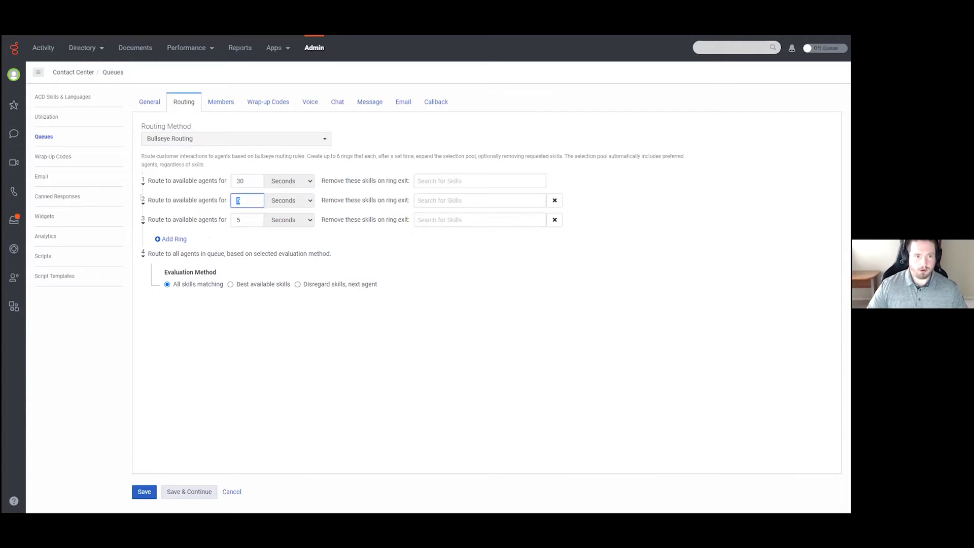
text(90)
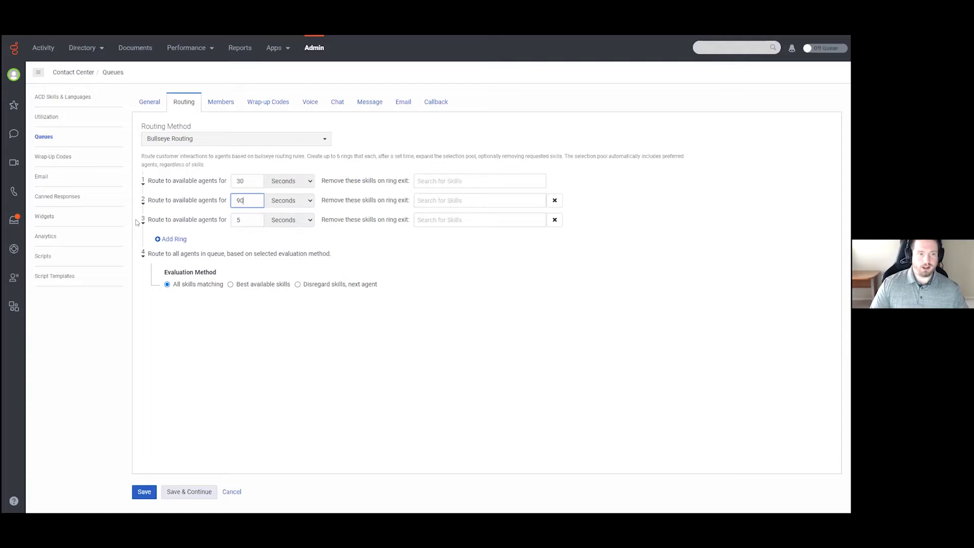
double_click(249, 221)
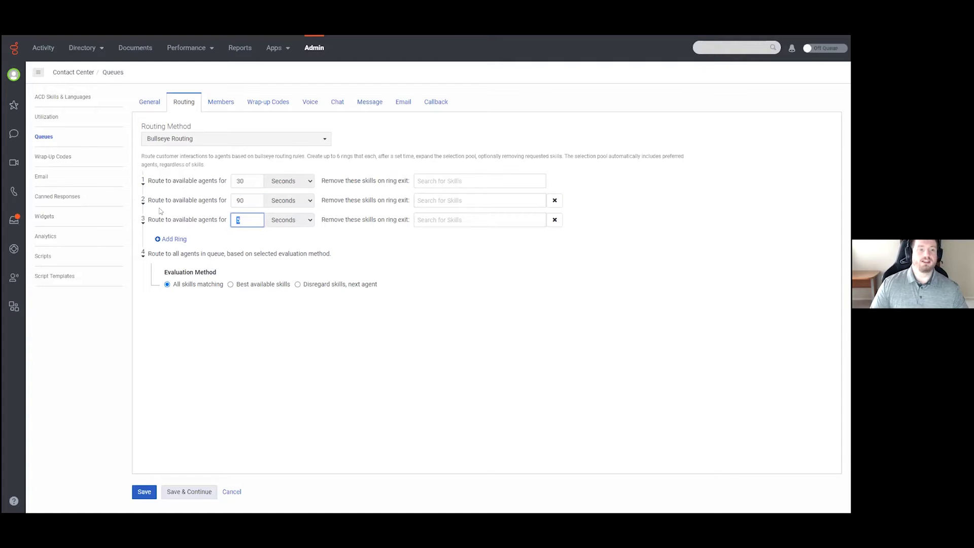
text(90)
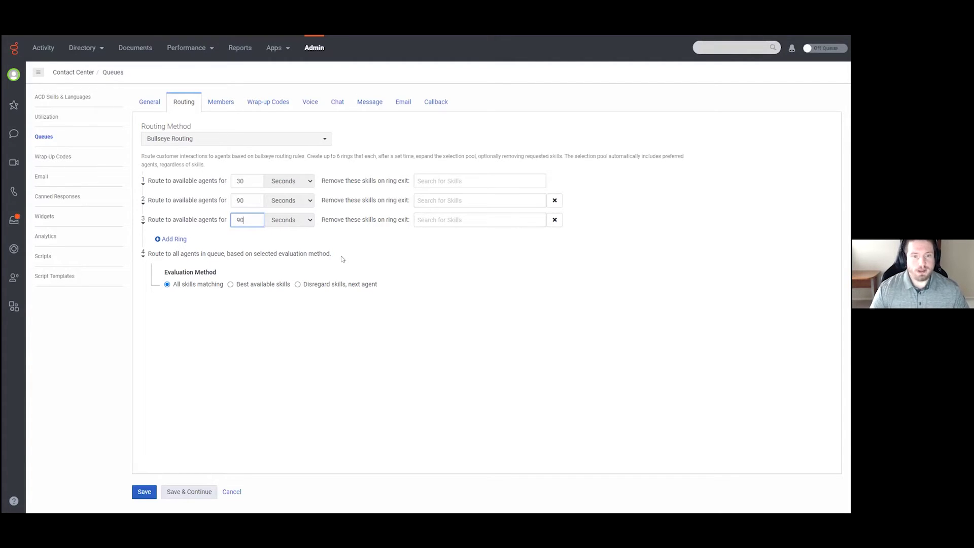
Try searching for a "support" skill to remove on exit from ring 3, and clear the entry
click(435, 181)
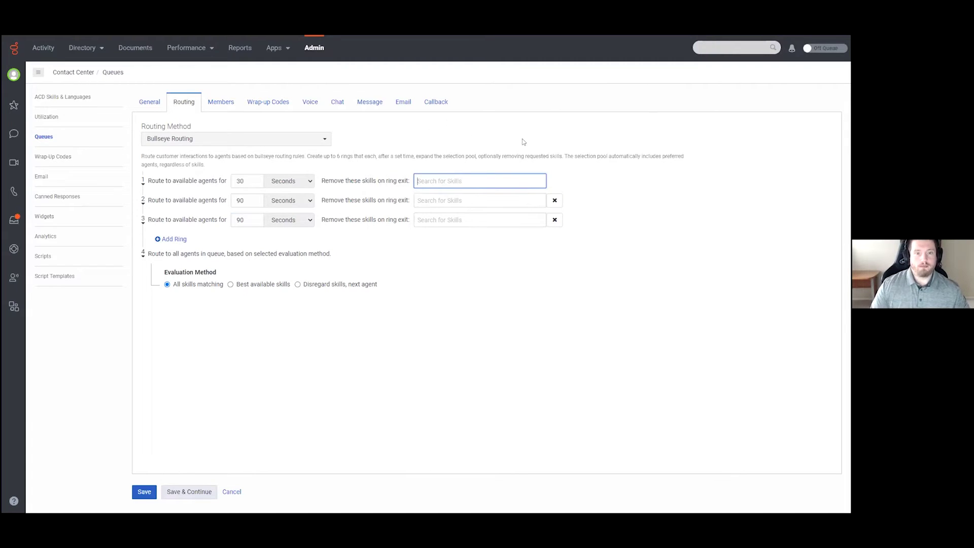
click(446, 221)
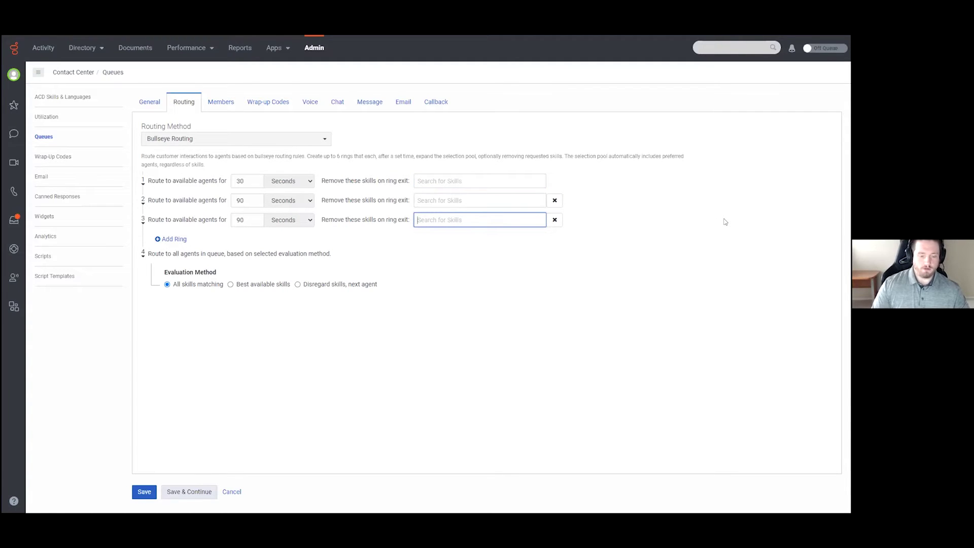
text(support)
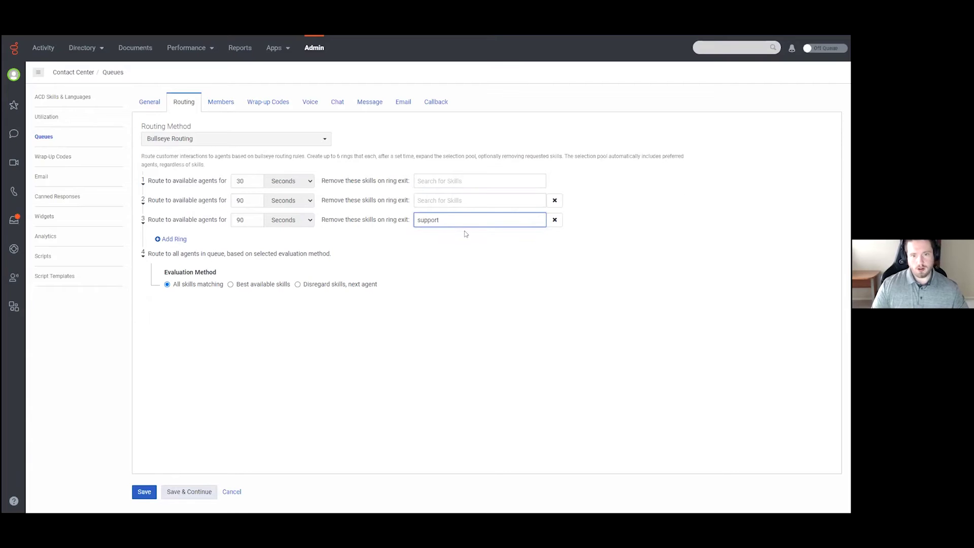
key(ctrl+a)
key(BackSpace)
key(BackSpace)
key(BackSpace)
key(BackSpace)
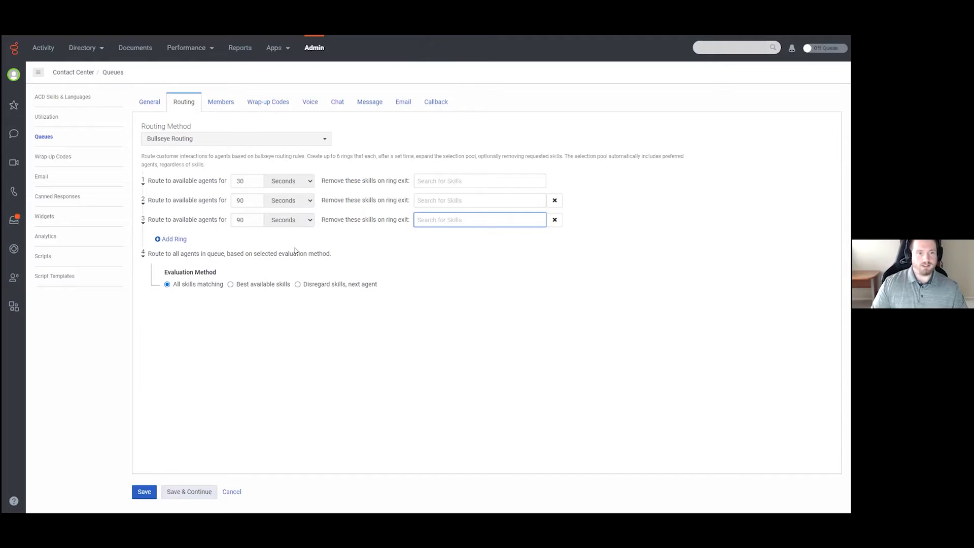
Try switching the queue to Preferred Agent Routing with one added ring, and check its timeout routing method choices
click(319, 142)
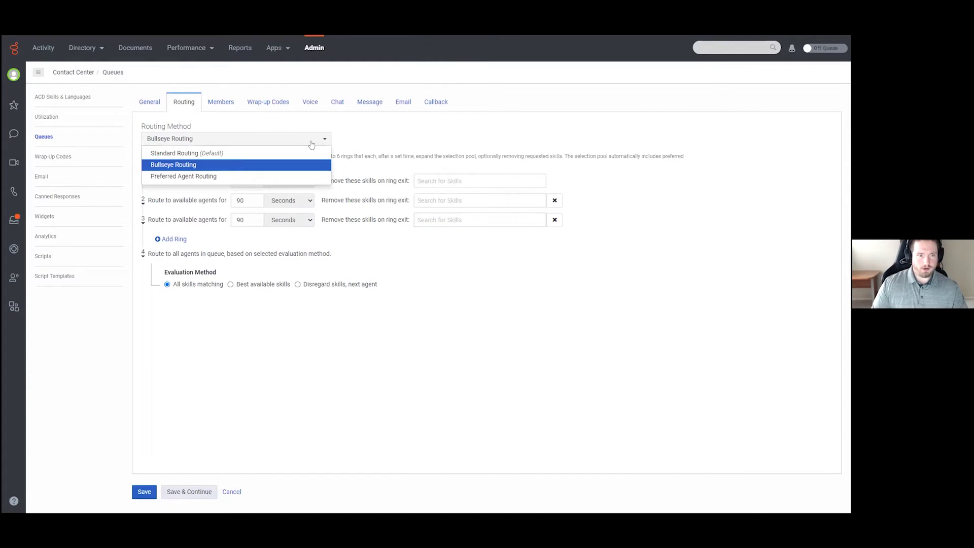
click(218, 177)
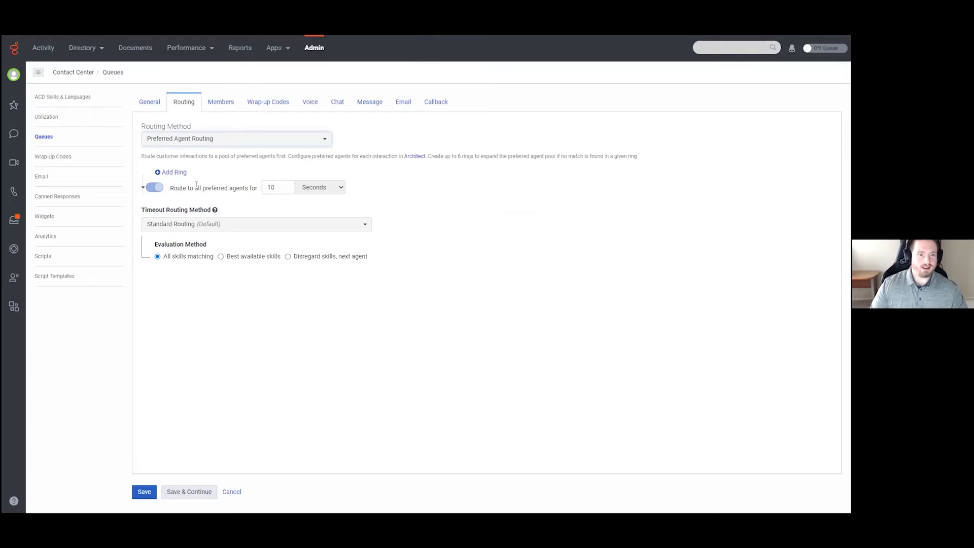
click(173, 173)
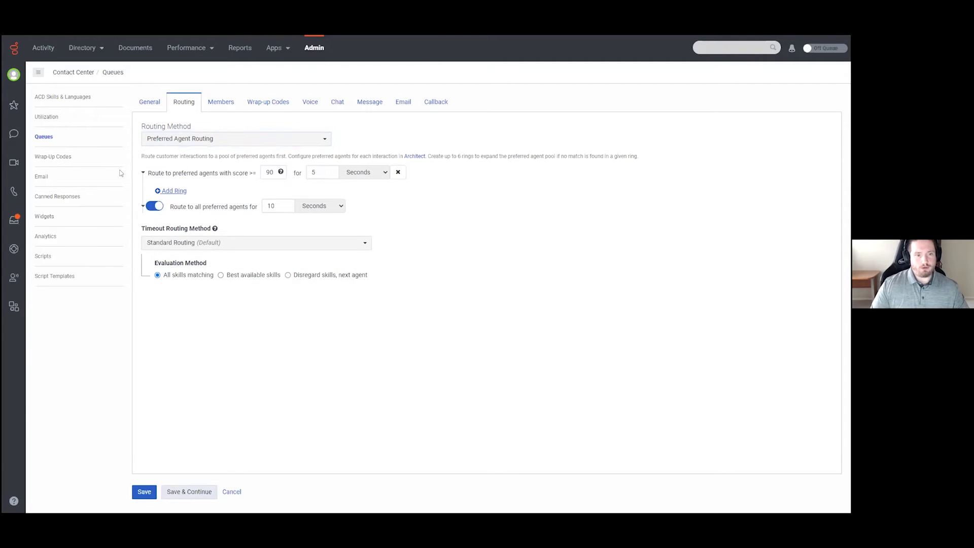
double_click(269, 172)
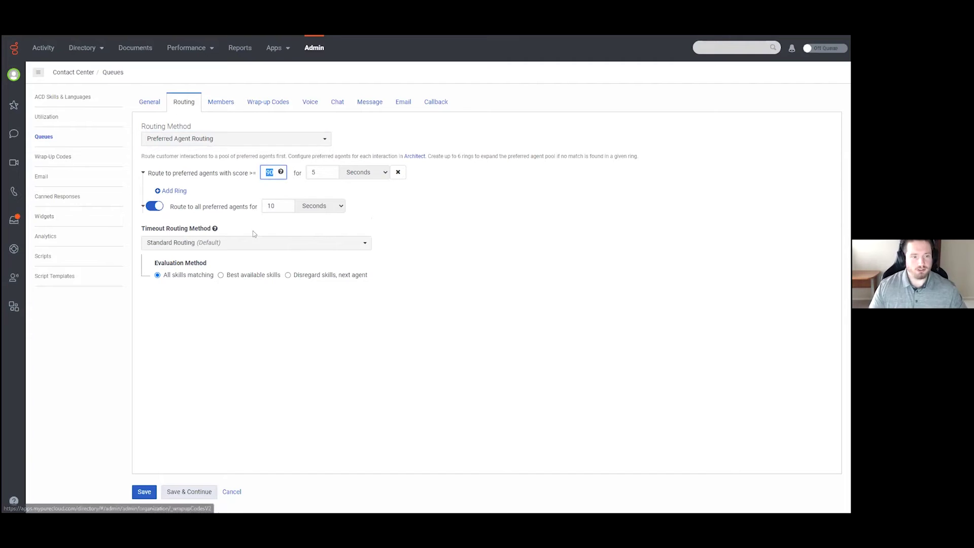
click(226, 241)
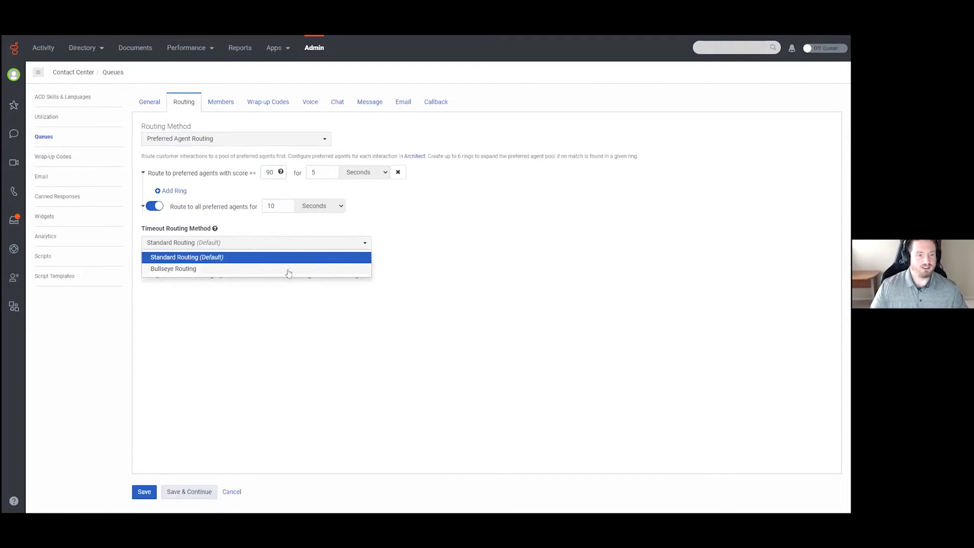
click(509, 258)
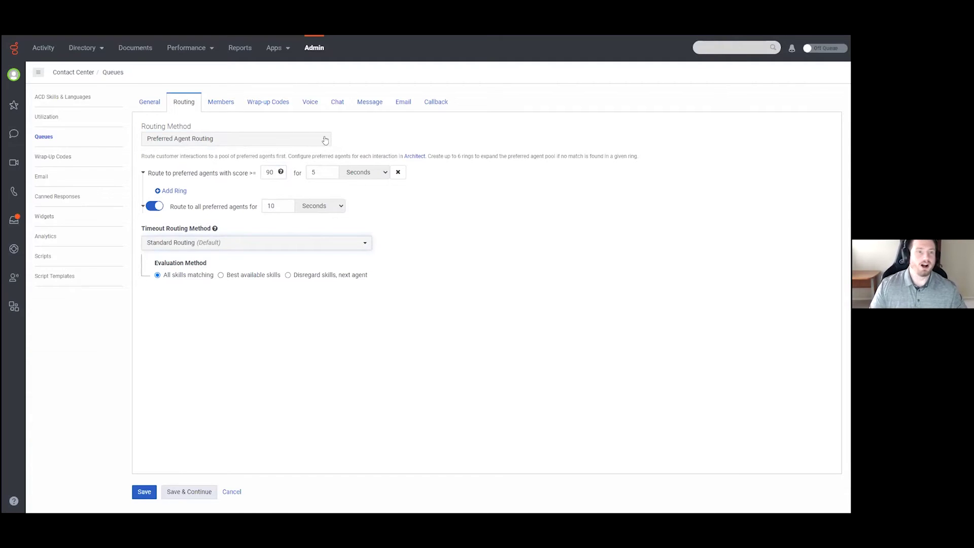
Set the queue's routing method to Bullseye Routing and save the queue
click(221, 103)
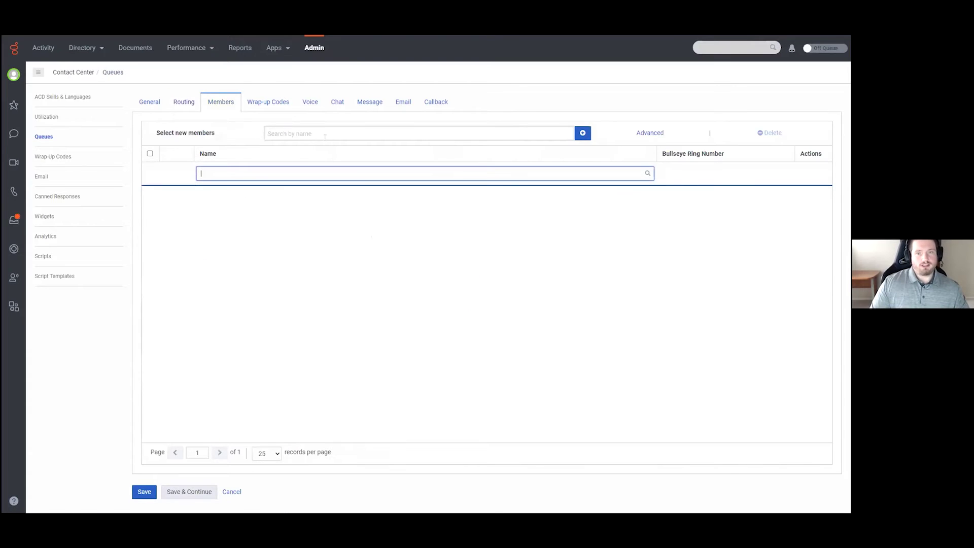
click(182, 102)
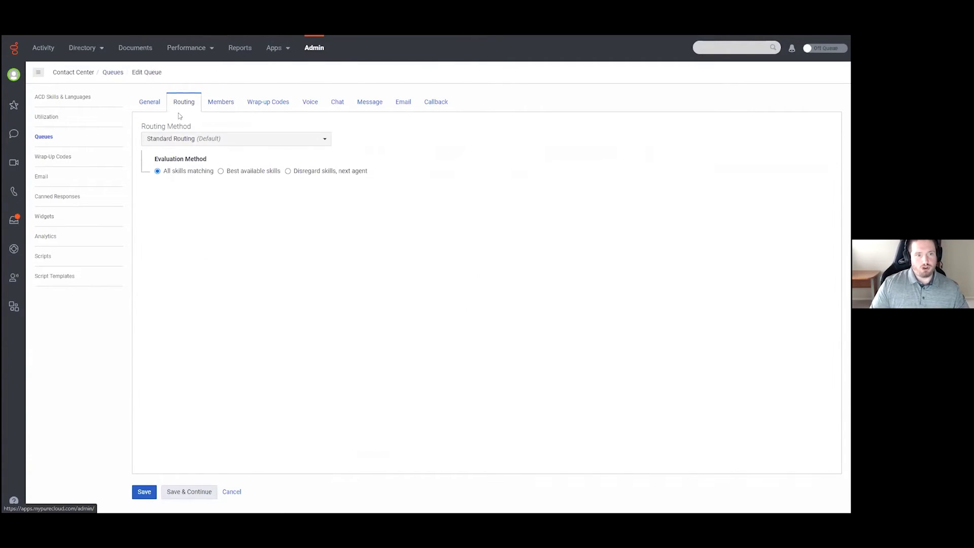
click(199, 141)
click(176, 163)
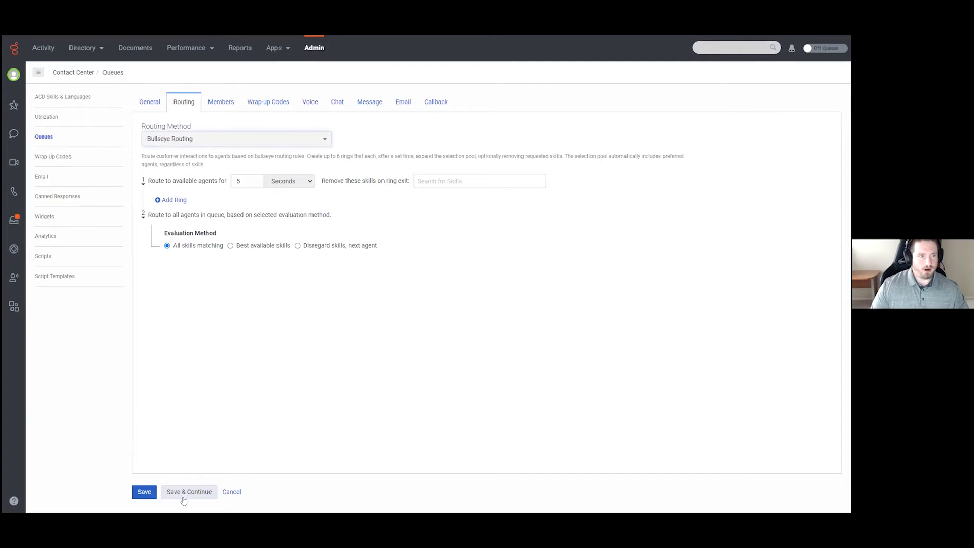
click(136, 493)
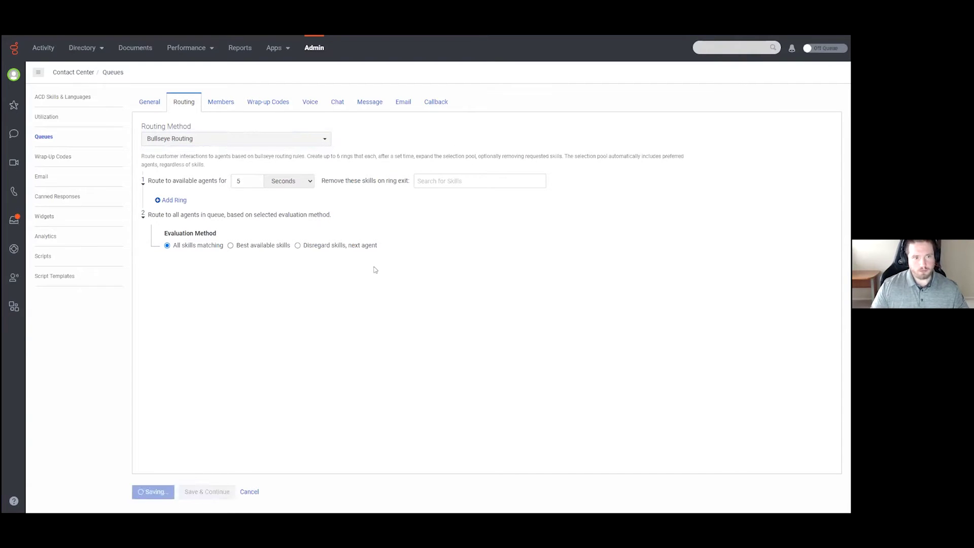
Find and reopen the saved test queue, add a second bullseye routing ring, and save it
click(743, 97)
text(tom)
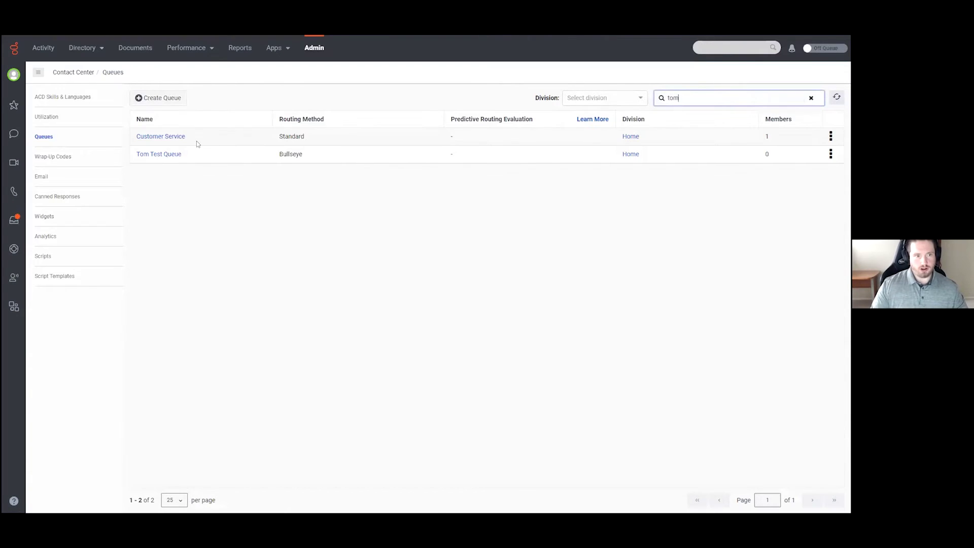
click(163, 153)
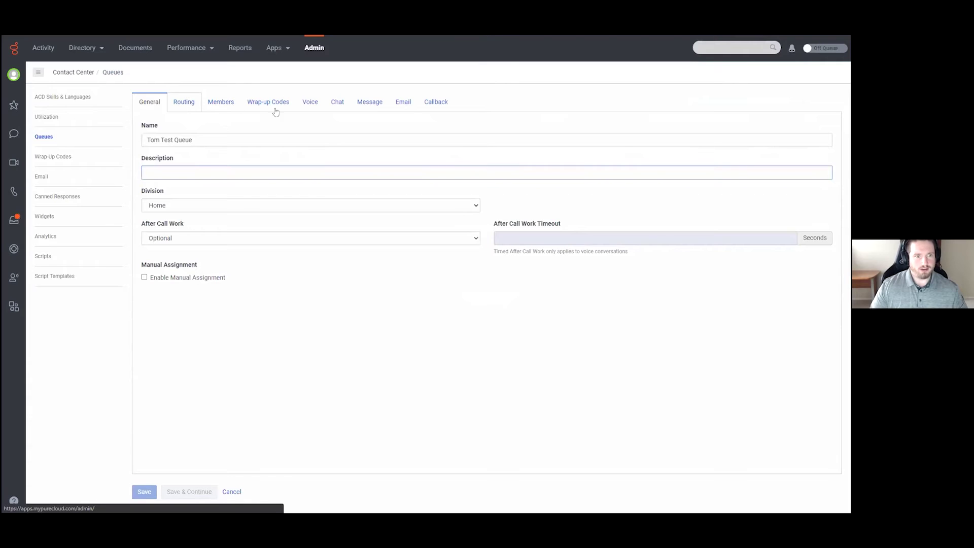
click(185, 102)
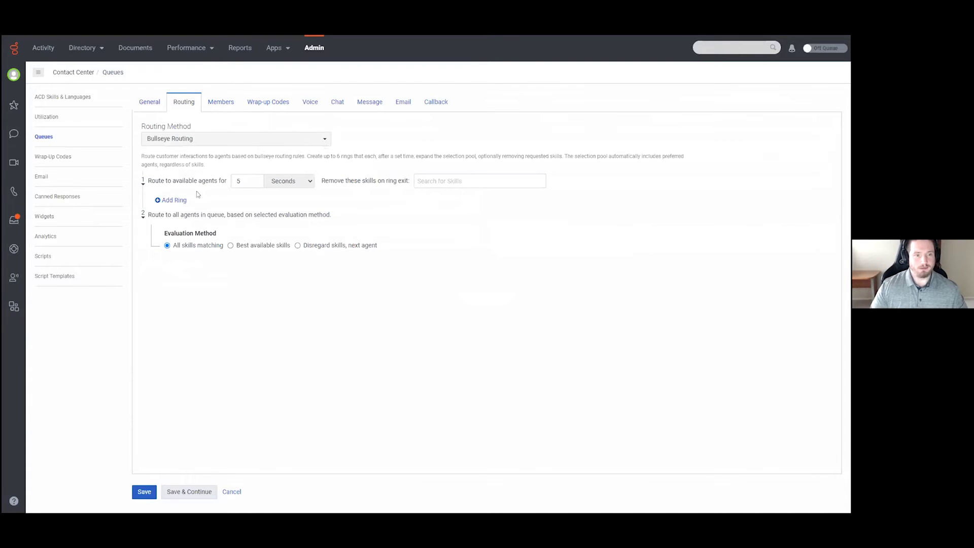
click(174, 201)
click(145, 490)
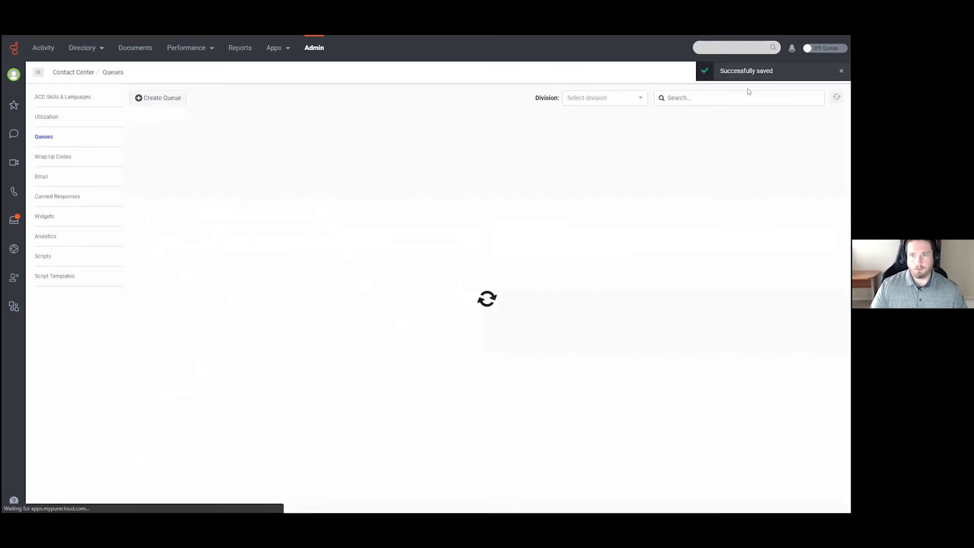
Find the test queue in the queue list again and open its member settings
text(tom)
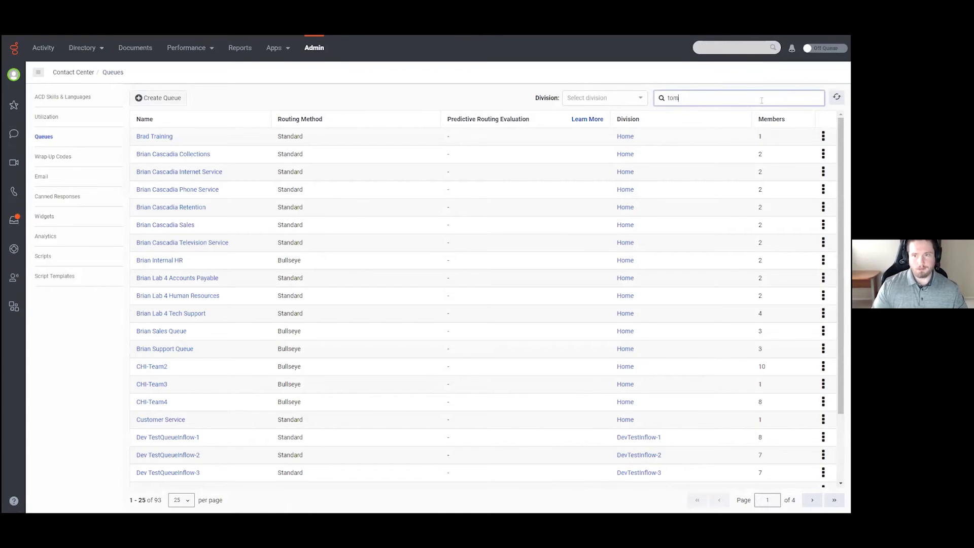
click(178, 153)
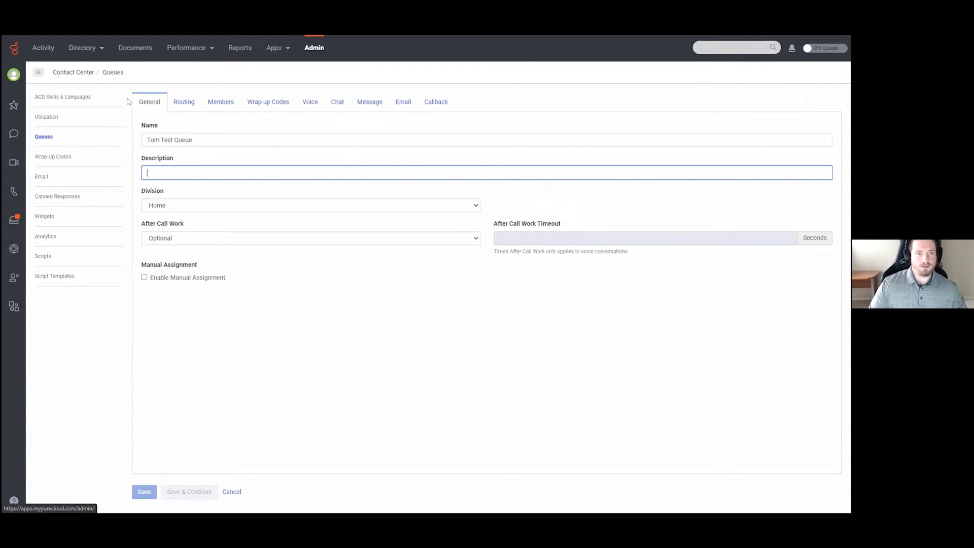
click(229, 103)
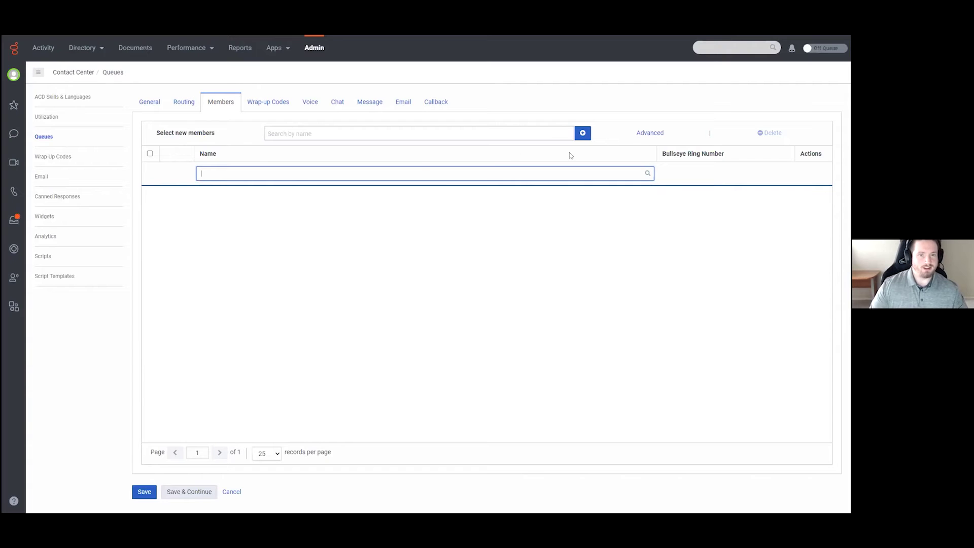
Add the four test users WFM 1, WFM 2, WFM 3 and WFM 4 as members of the queue
click(306, 131)
text(tom)
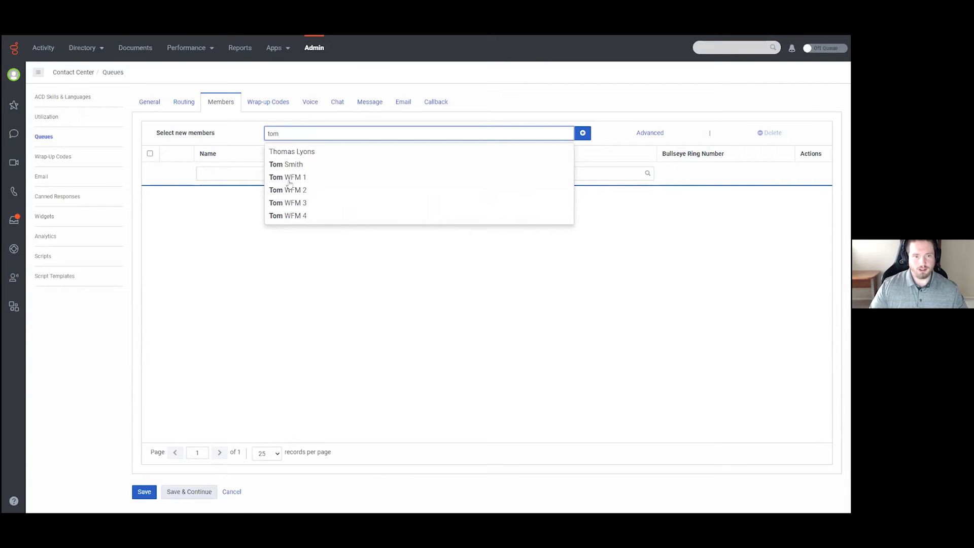
click(288, 180)
text(tom)
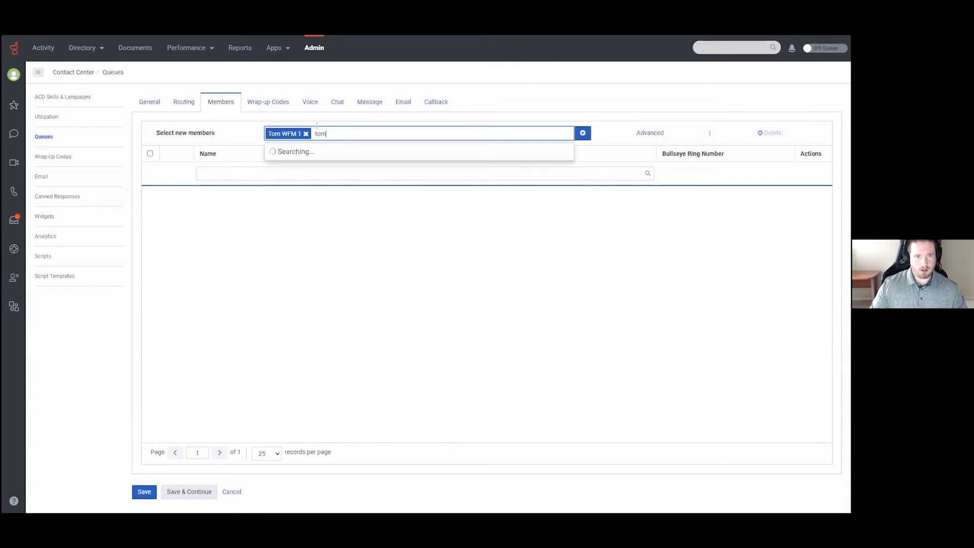
click(294, 189)
text(tom)
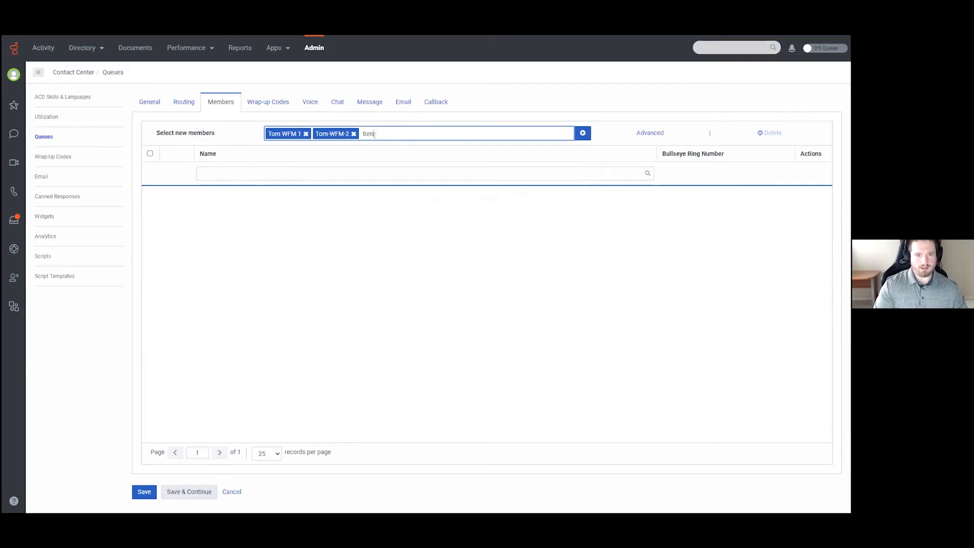
click(293, 187)
text(tom)
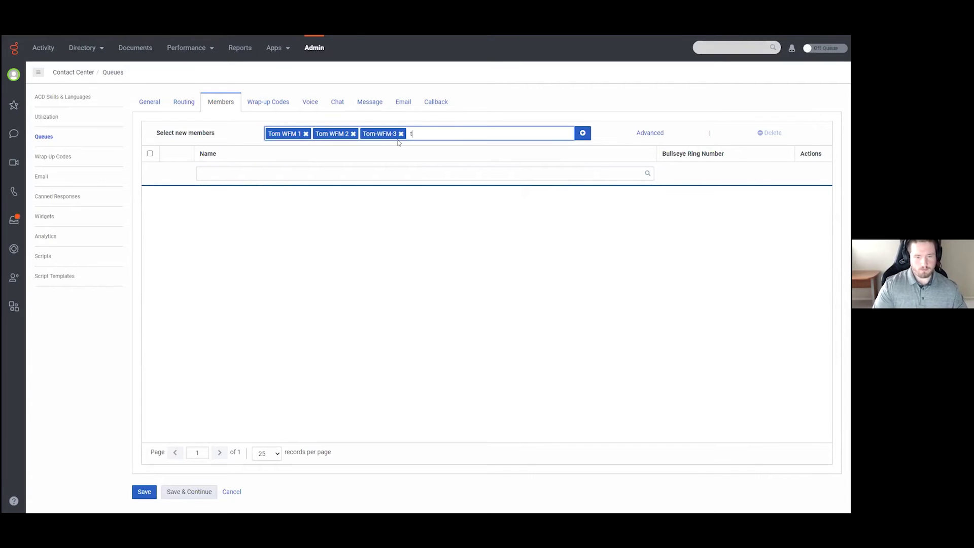
click(282, 179)
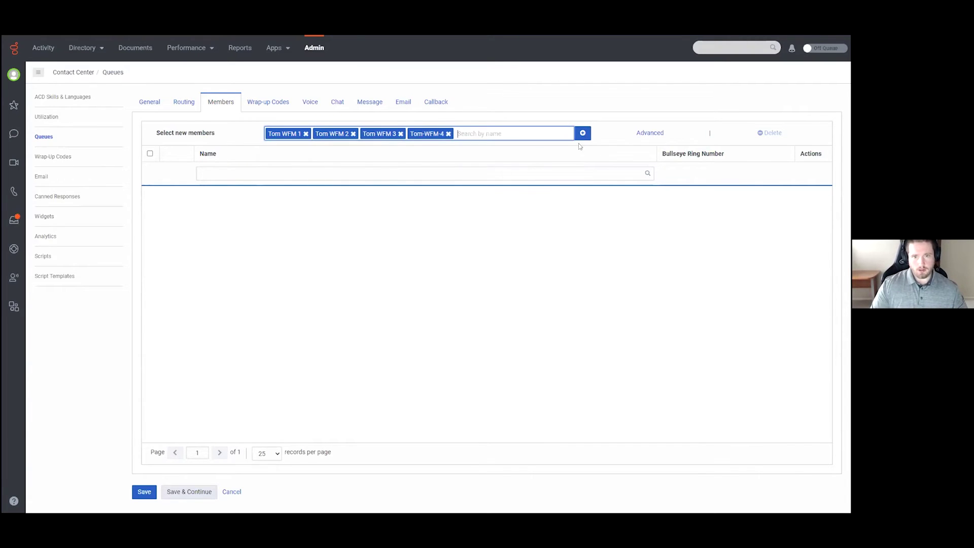
click(582, 133)
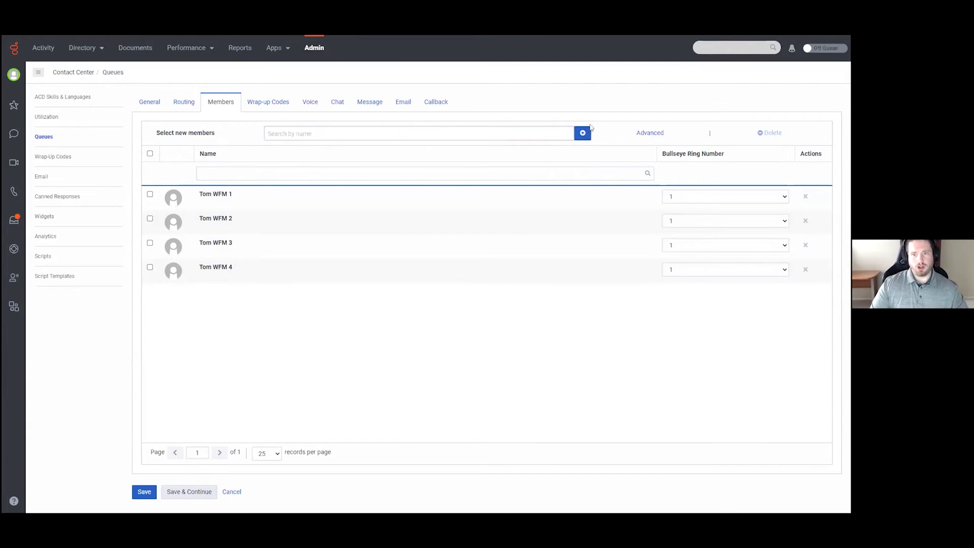
Examine the search filters available in the advanced member update, and leave it without saving
click(650, 133)
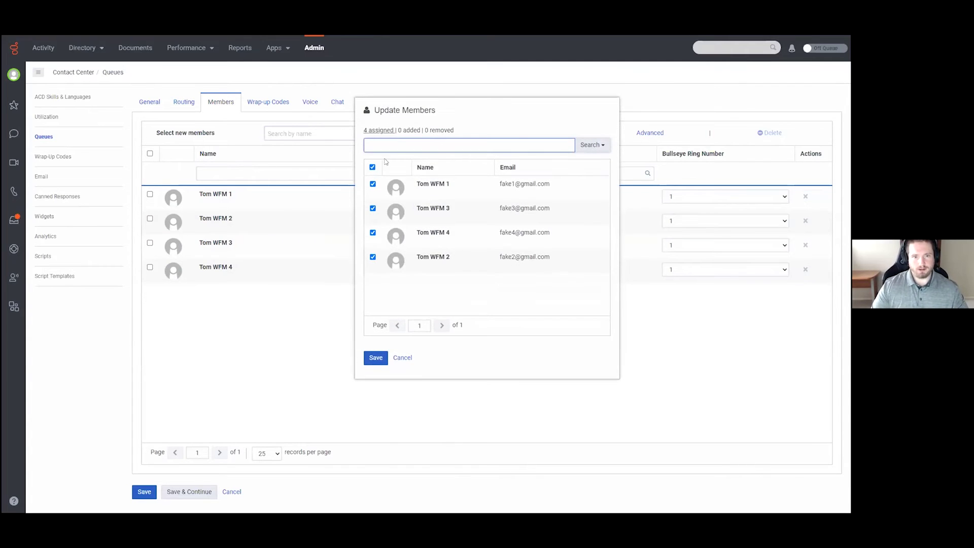
click(590, 147)
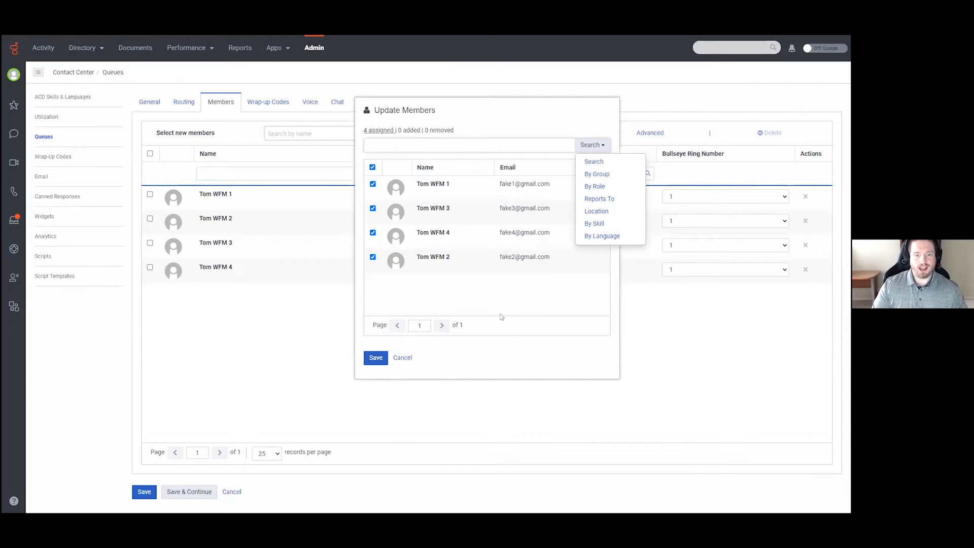
click(465, 302)
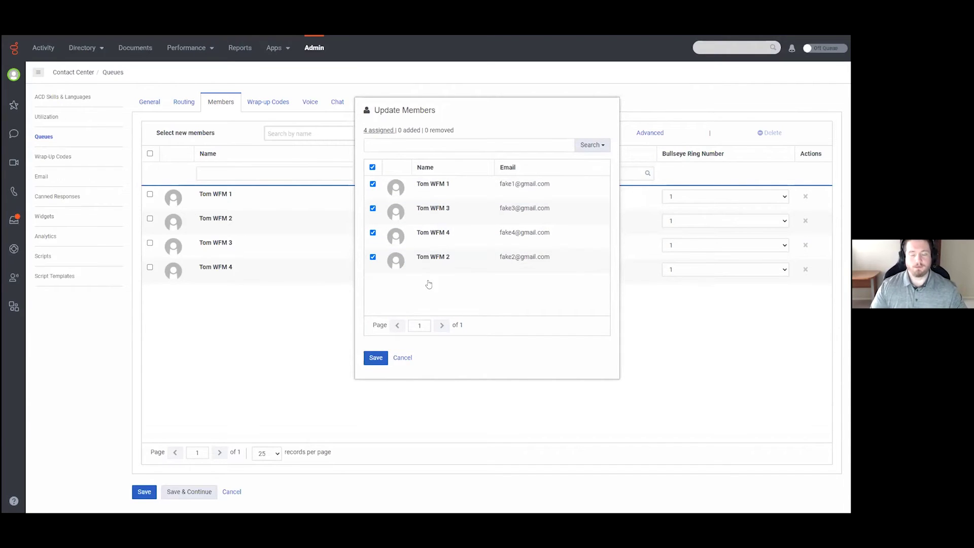
click(402, 358)
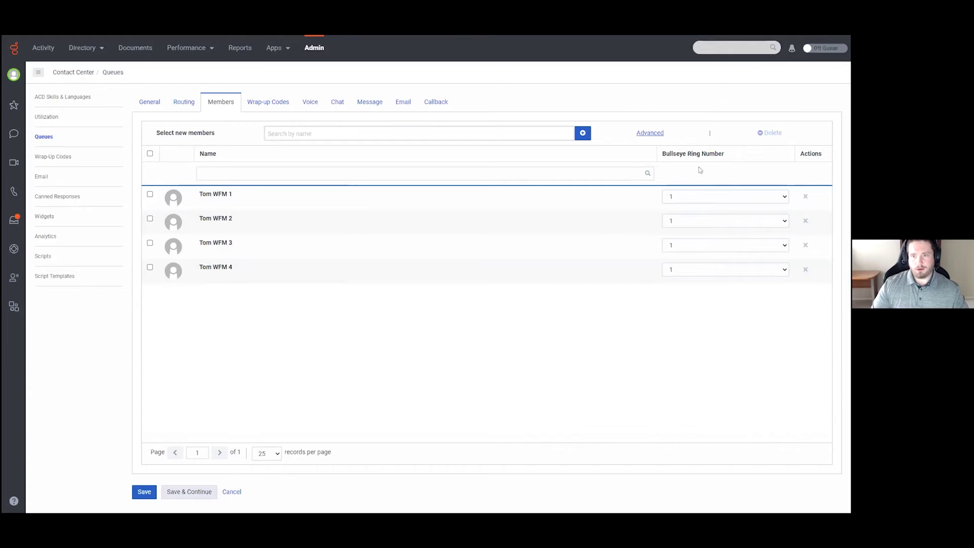
Assign queue members WFM 3 and WFM 4 to bullseye ring number 2
click(688, 197)
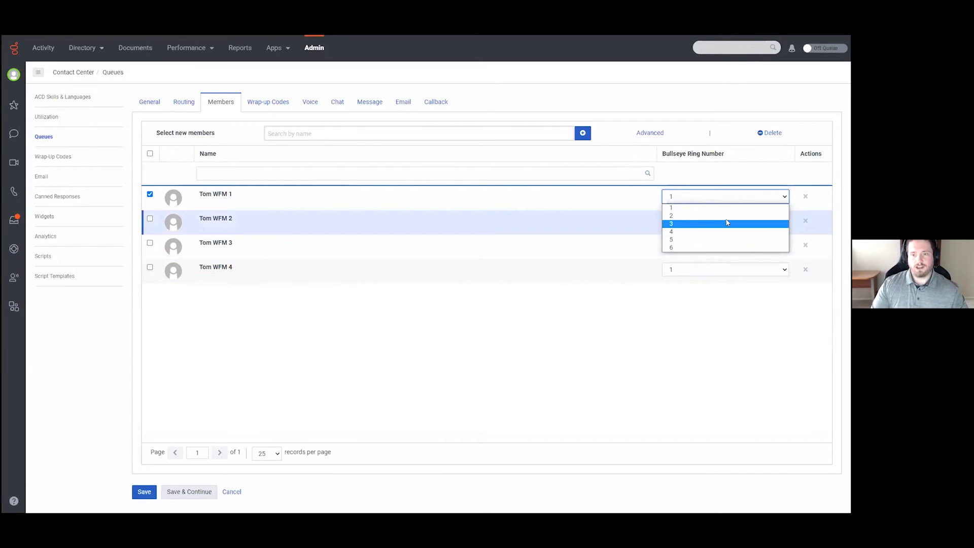
click(507, 322)
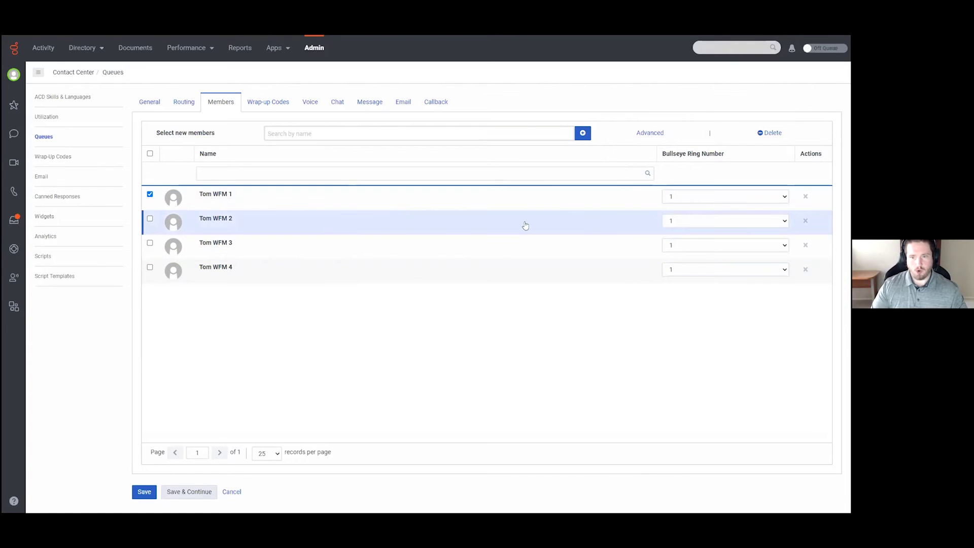
click(682, 247)
click(680, 263)
click(682, 271)
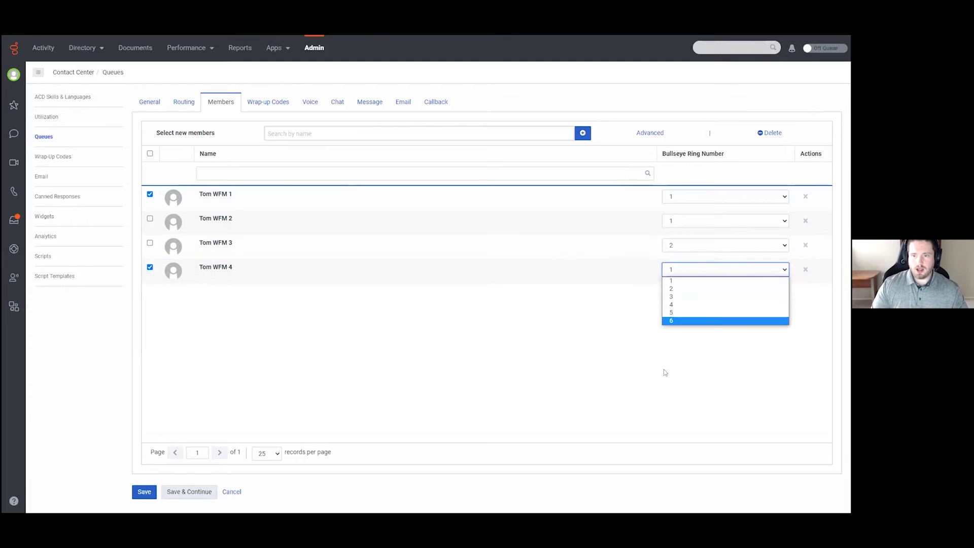
click(679, 288)
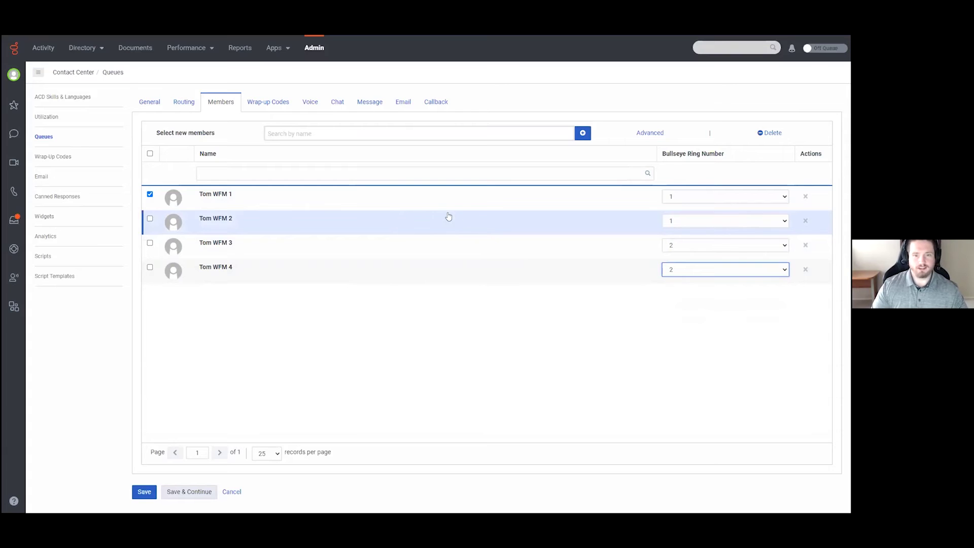
Review the routing times of bullseye rings 1 and 2, and return to the queue's member list
click(188, 103)
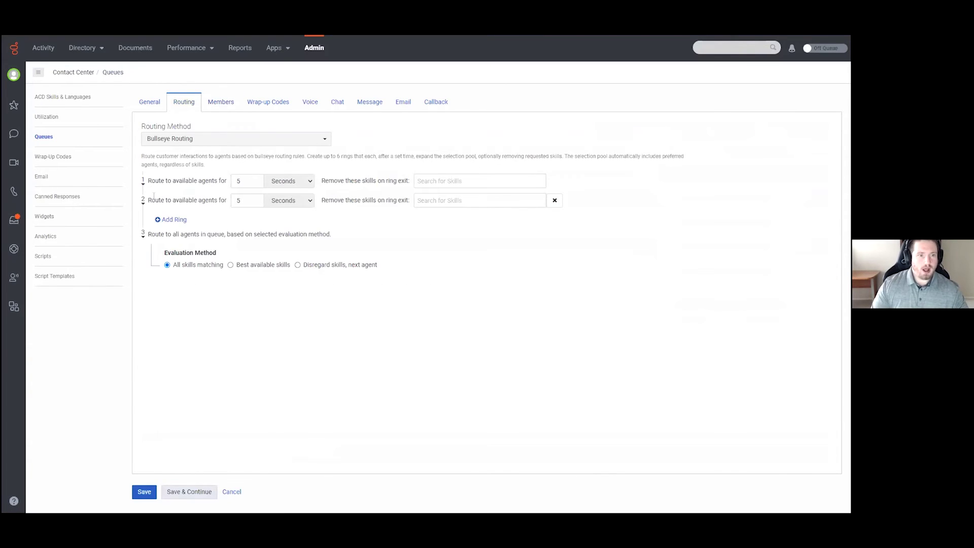
double_click(238, 181)
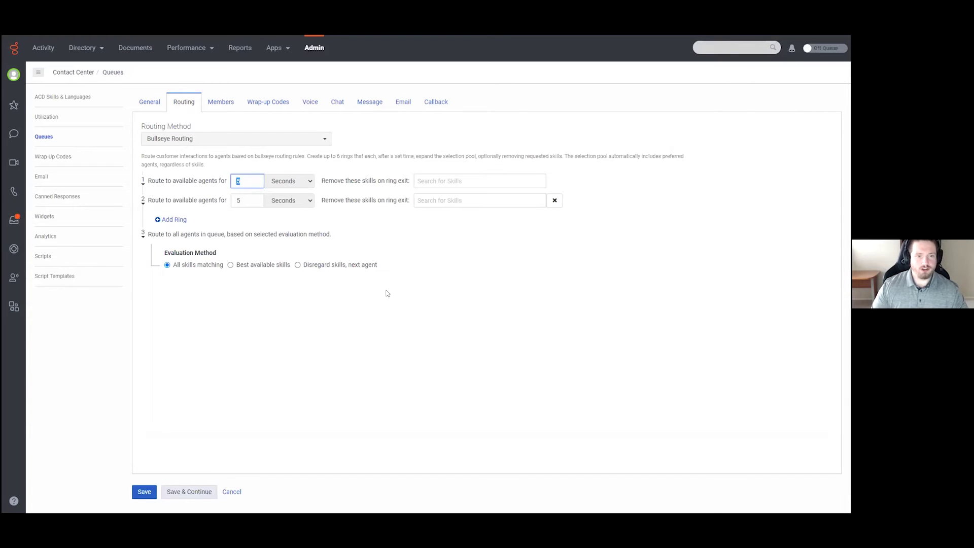
double_click(238, 200)
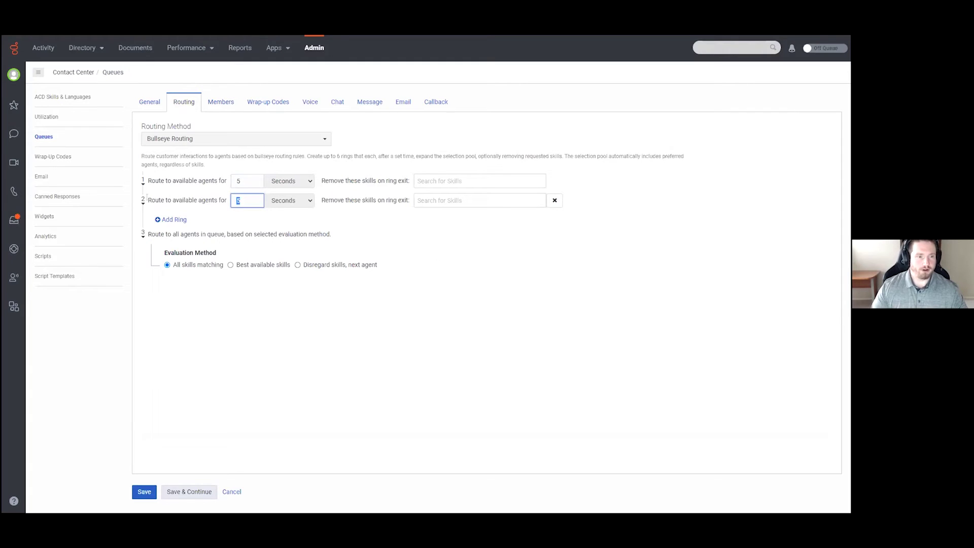
click(256, 105)
click(220, 102)
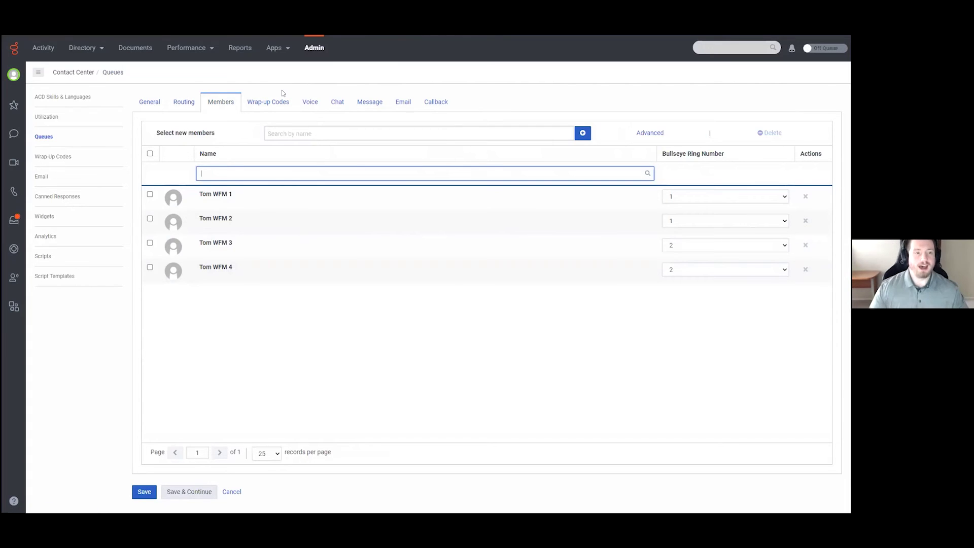
Add the wrap-up codes Happy Customer, Non-Support Request, Not Interested and Not So Happy Customer to the queue
click(255, 108)
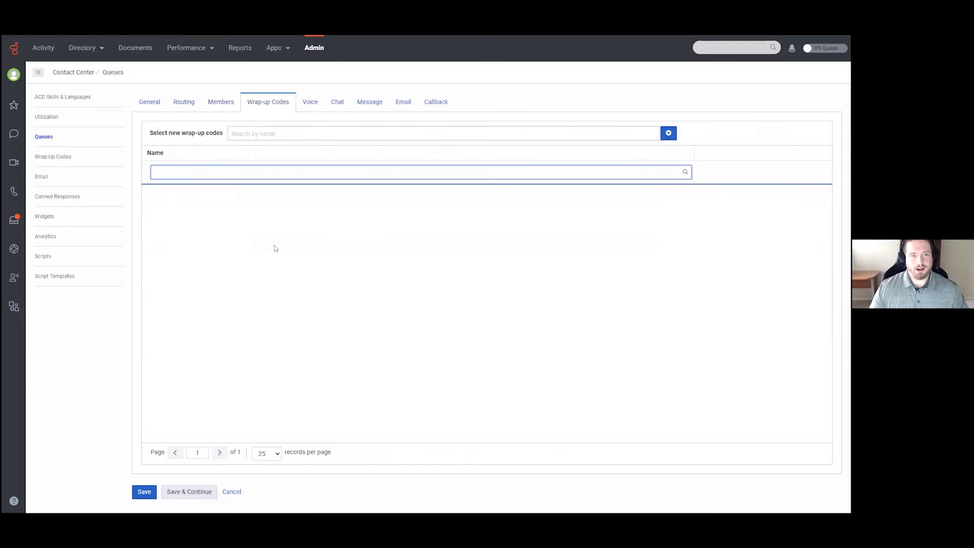
click(605, 135)
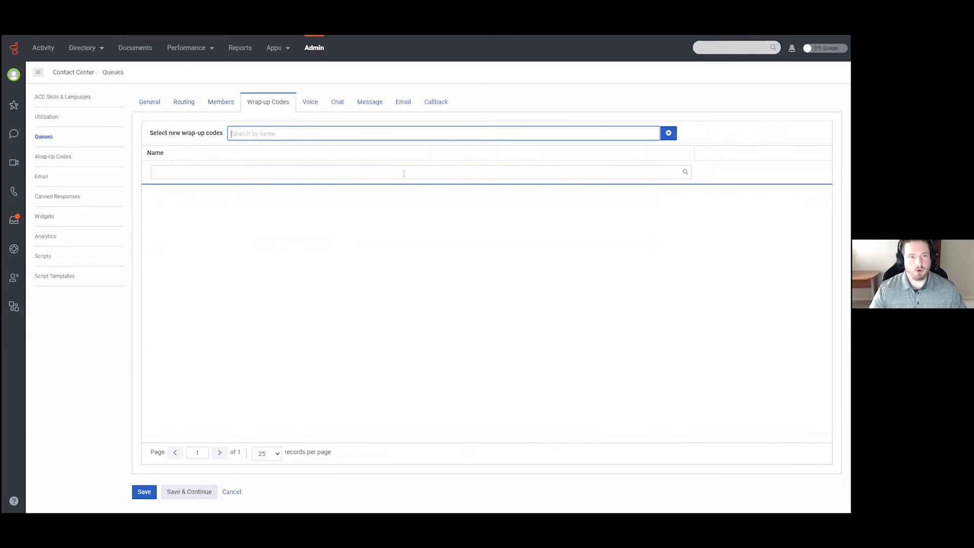
text(sales)
key(ctrl+a)
text(s)
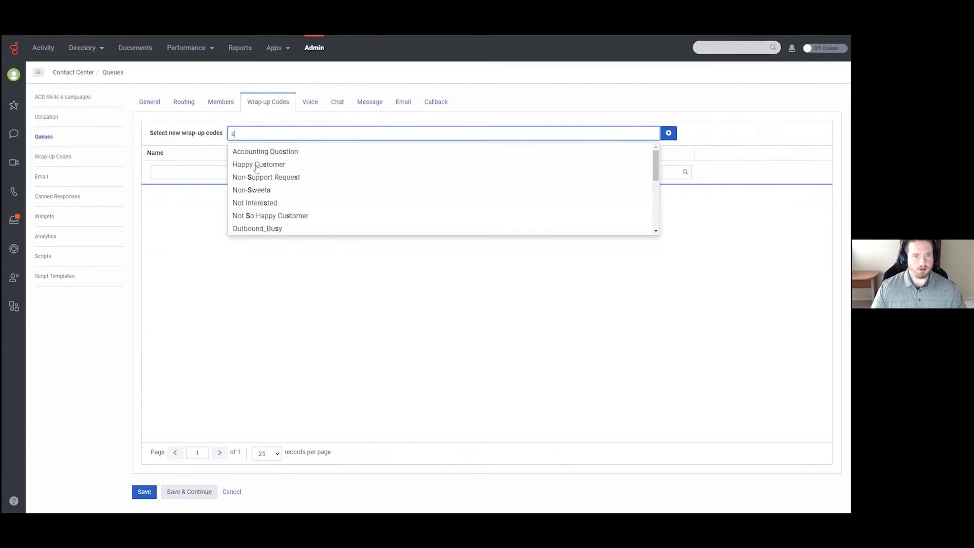
click(257, 165)
text(s)
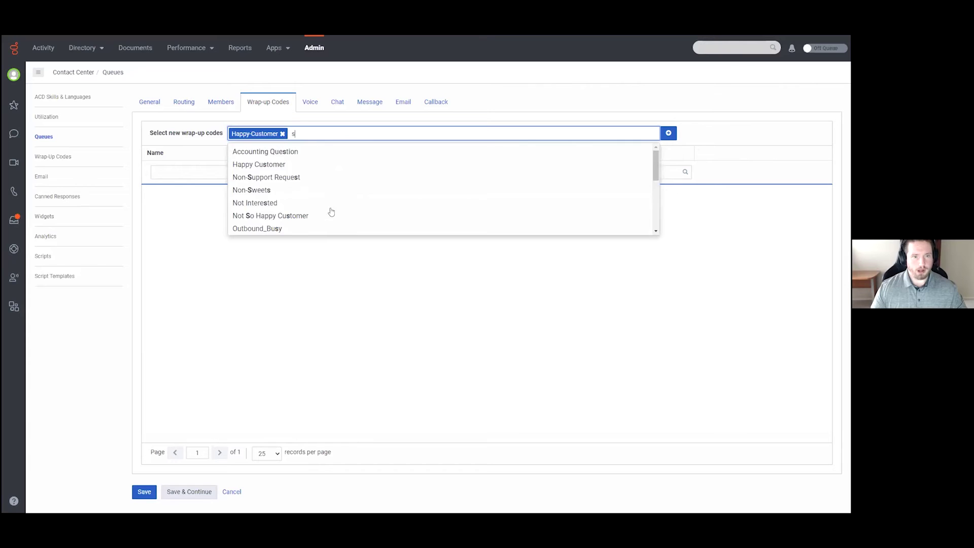
click(282, 178)
text(s)
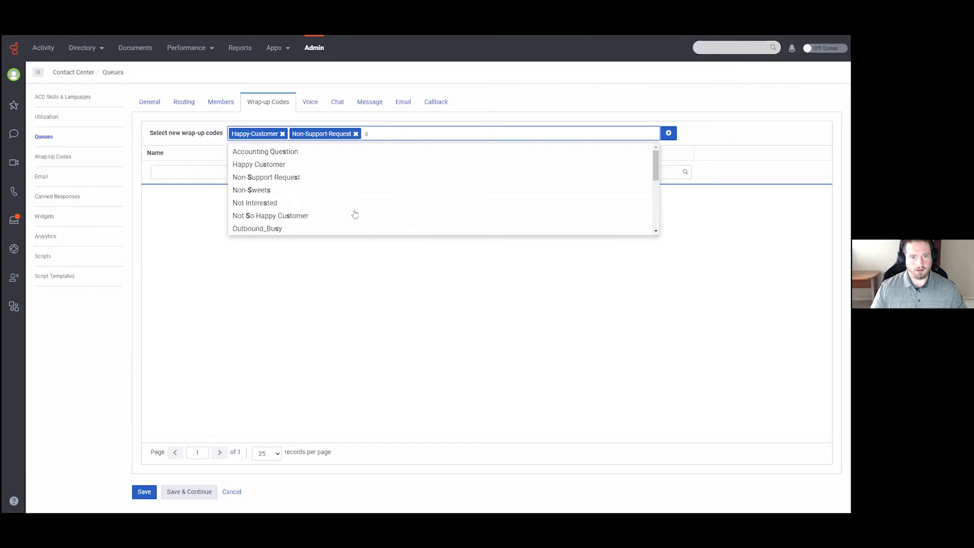
click(267, 203)
text(s)
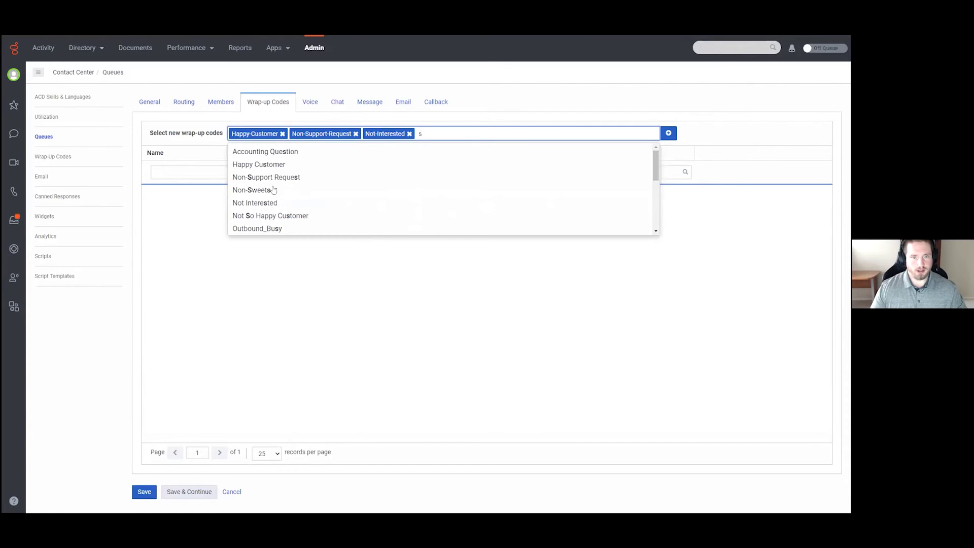
click(257, 216)
click(668, 134)
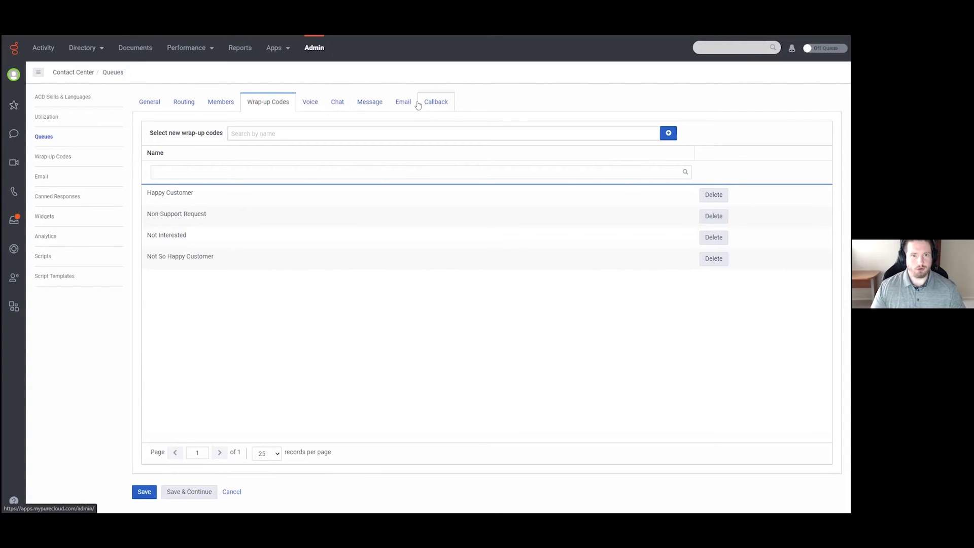
Examine the queue's voice settings for service level, calling party name and calling party number
click(310, 106)
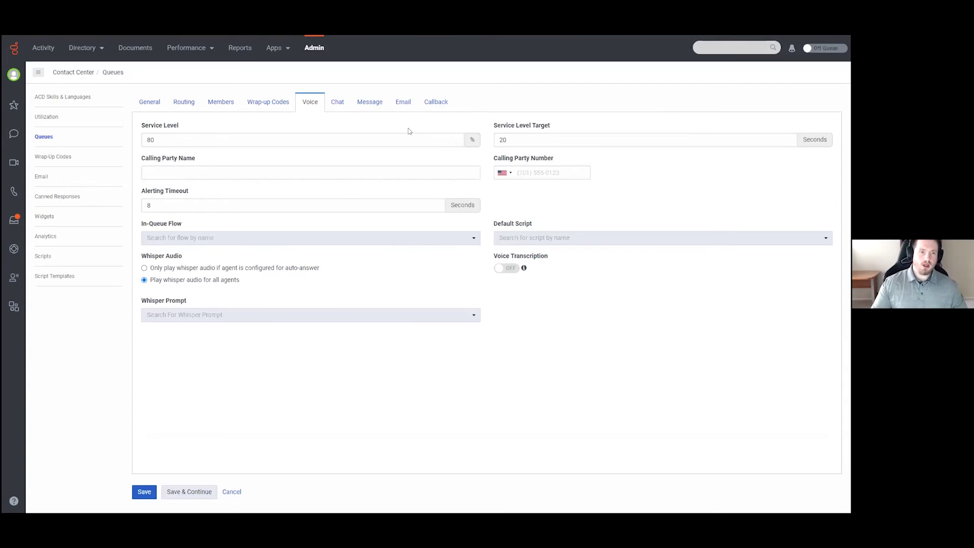
click(404, 175)
click(525, 171)
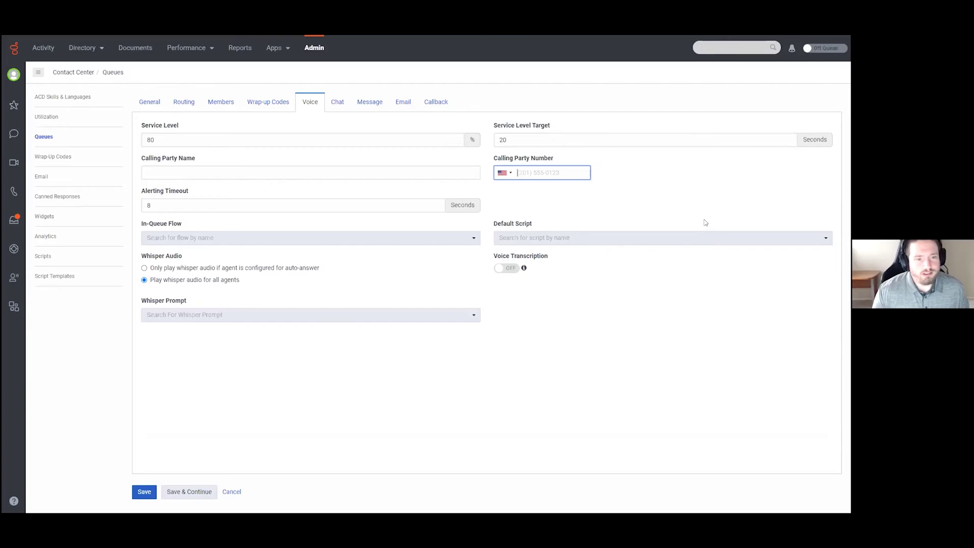
click(384, 167)
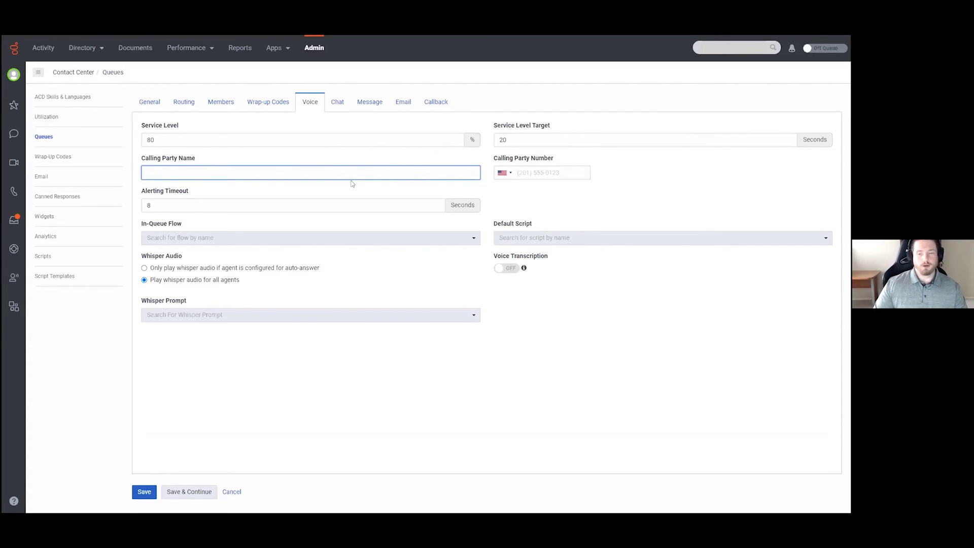
click(511, 175)
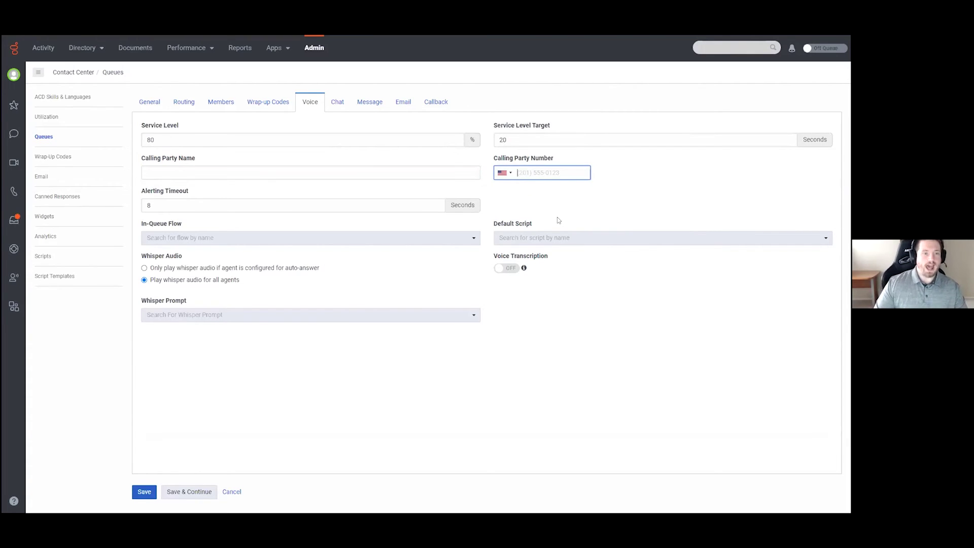
key(shift+Tab)
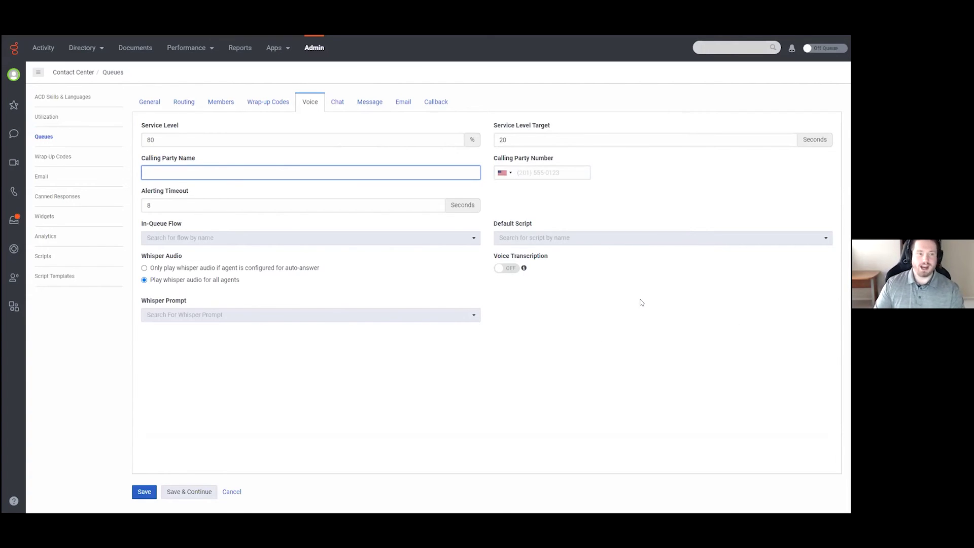
key(Tab)
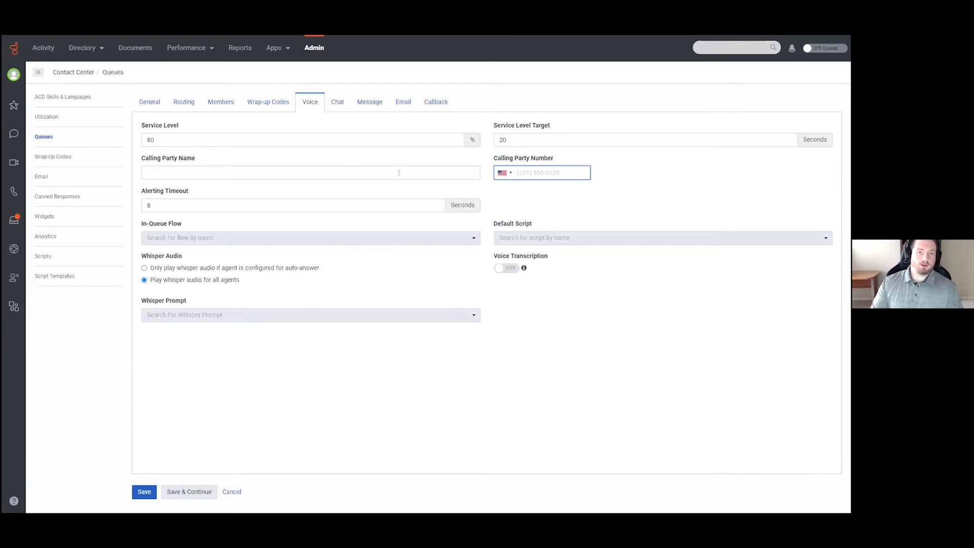
Examine the voice alerting timeout, default script, in-queue flow, whisper prompt and voice transcription options
click(433, 204)
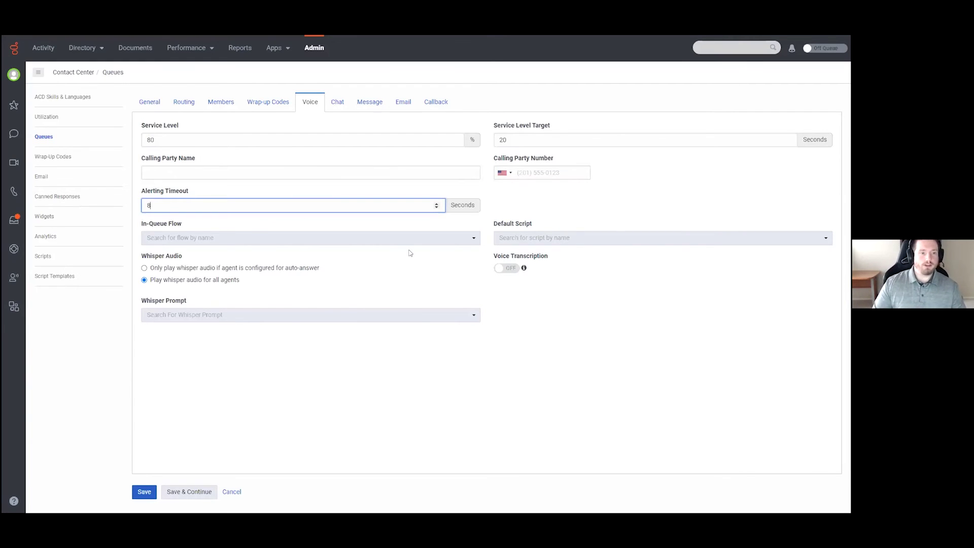
drag(197, 195, 135, 195)
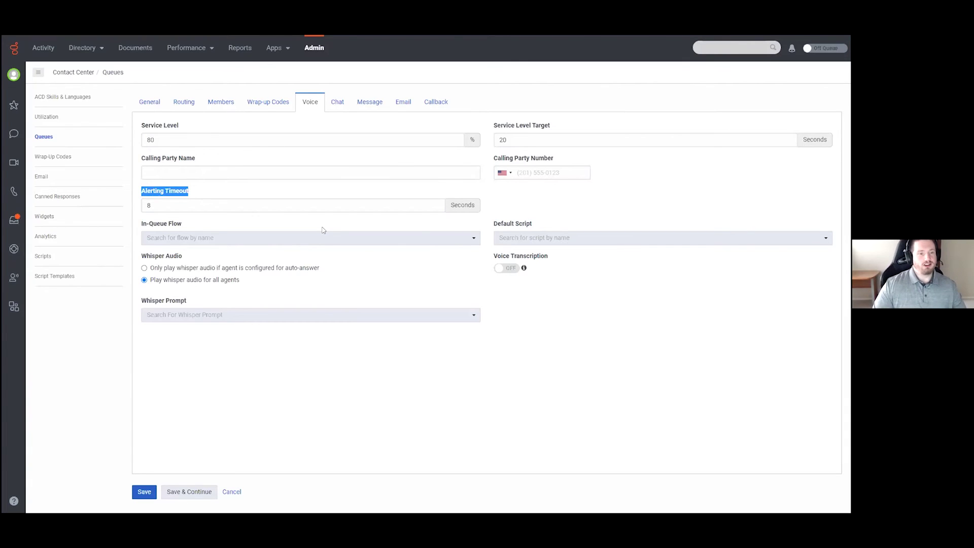
click(431, 205)
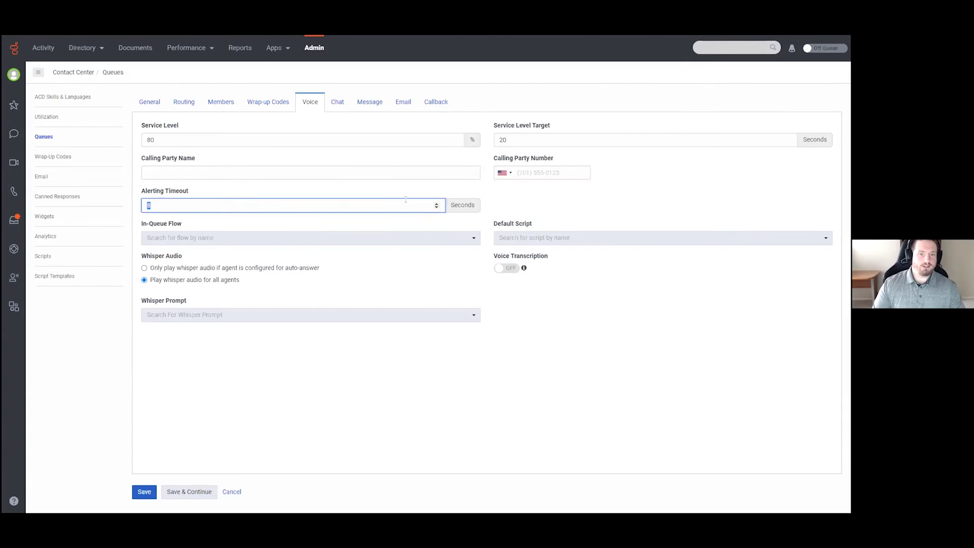
click(357, 229)
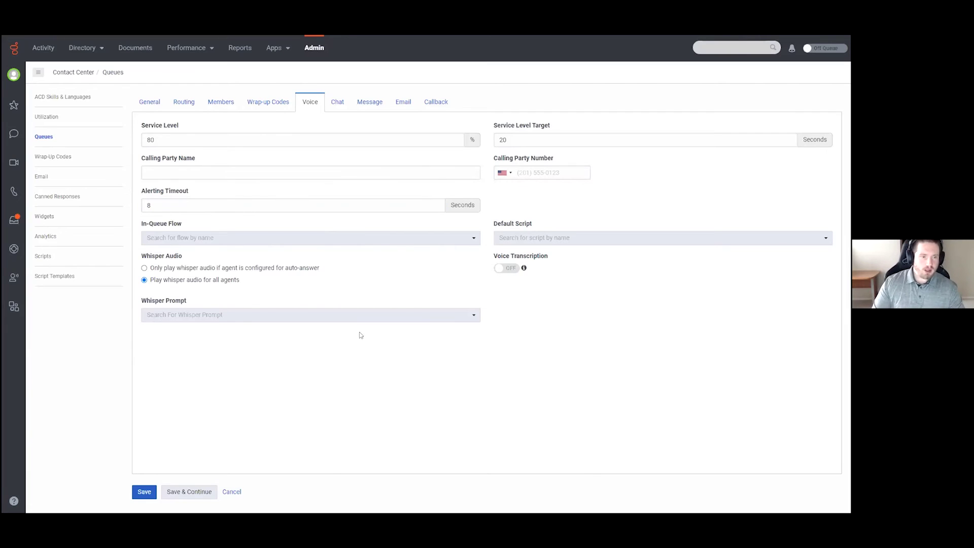
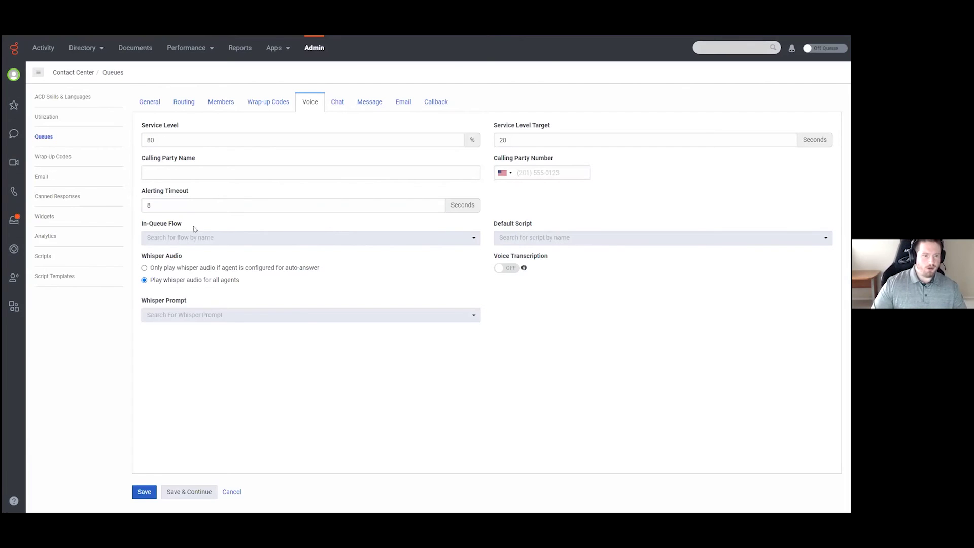
click(521, 242)
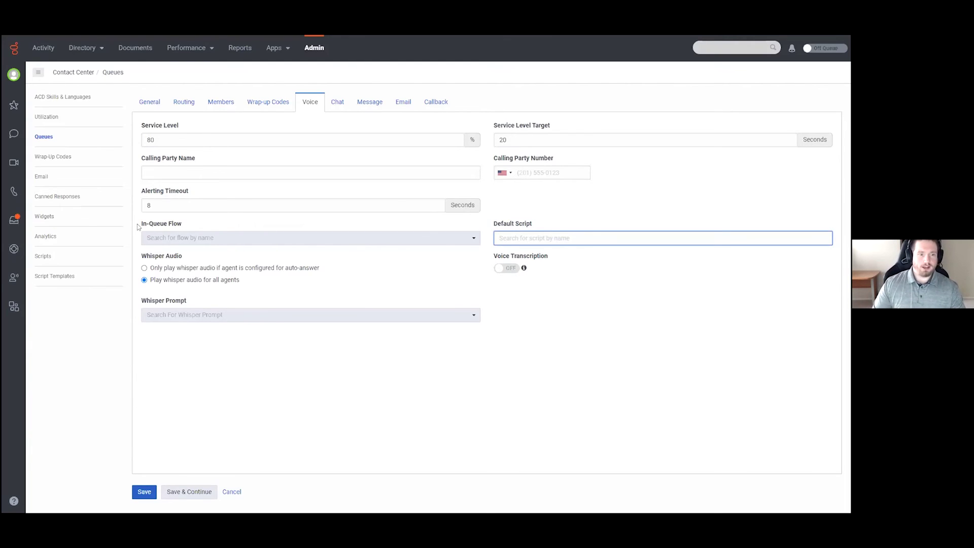
click(208, 237)
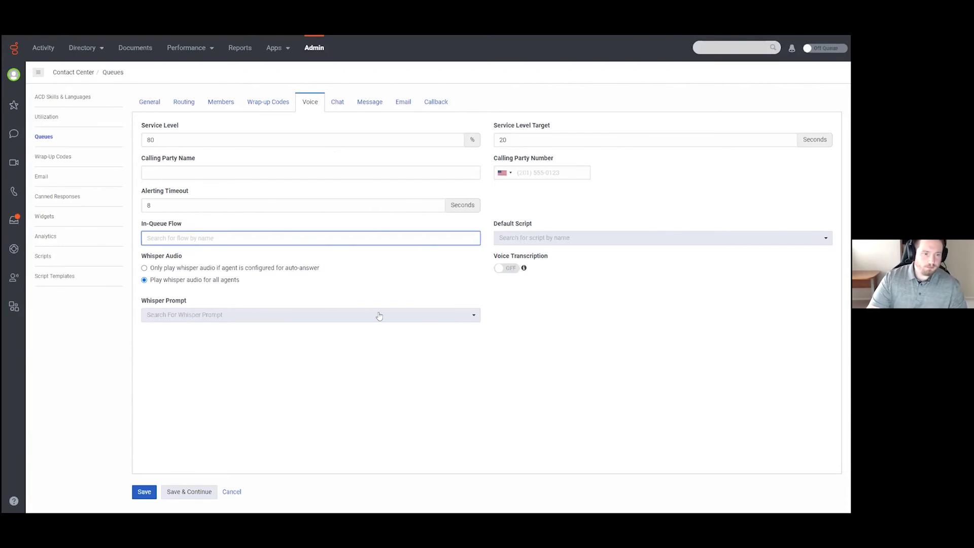
click(400, 315)
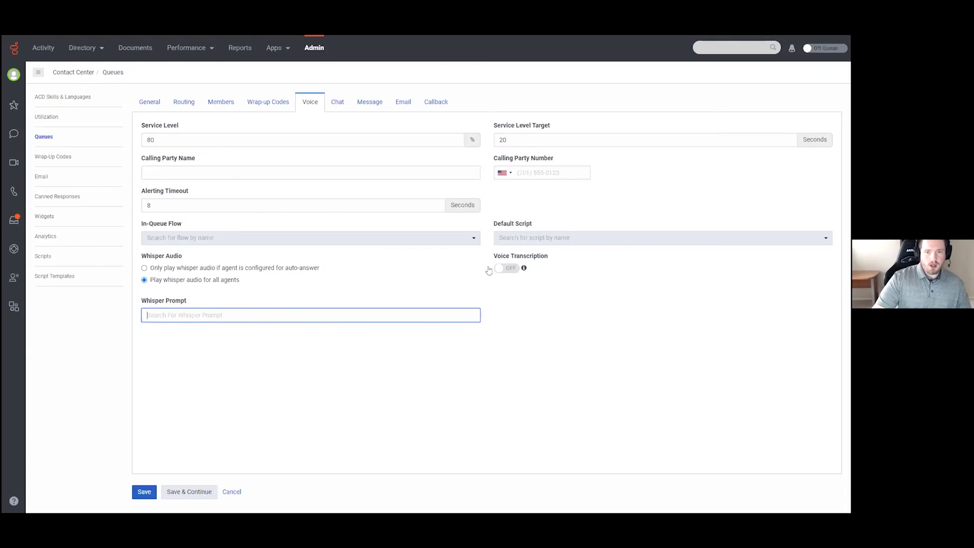
mouse_move(523, 270)
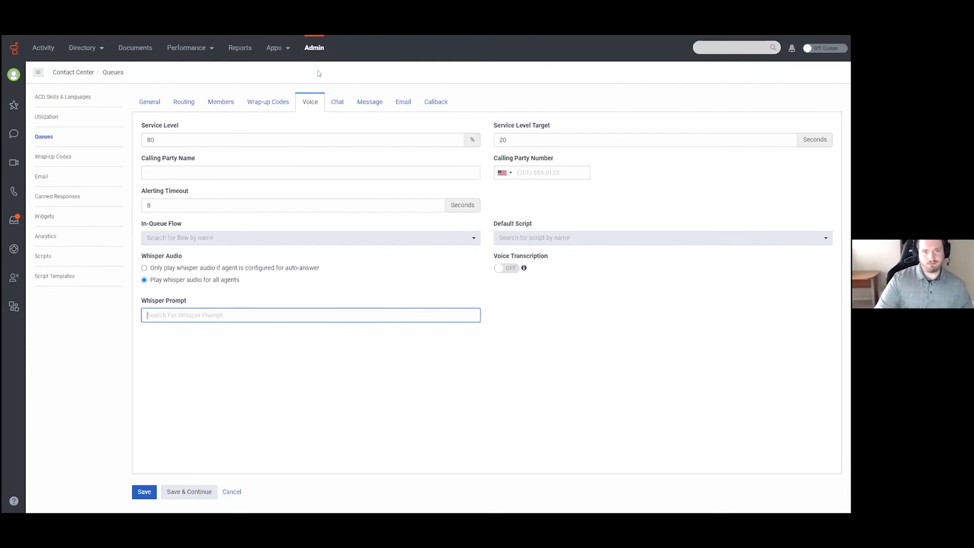
Review the queue's service level and alerting timeout settings for chat, message, email and callback interactions
click(337, 101)
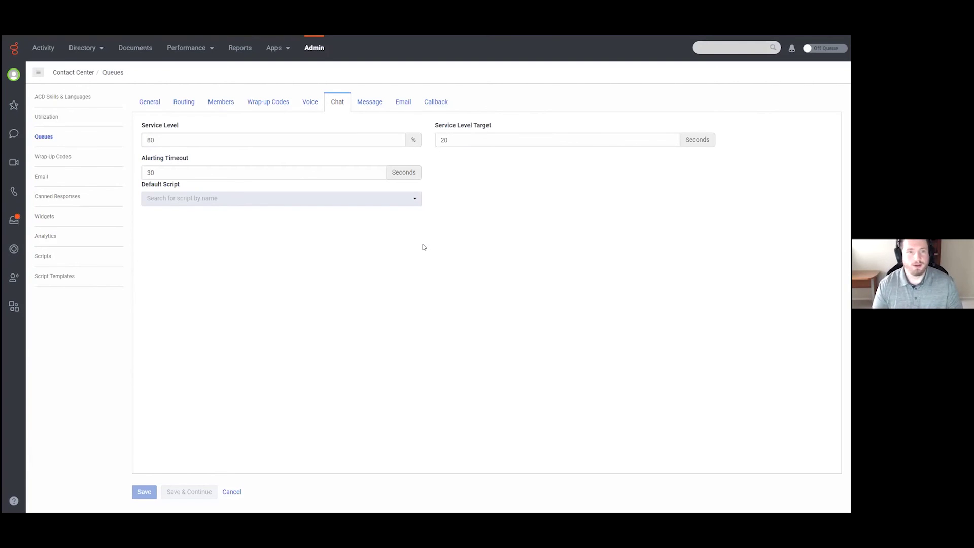
click(369, 102)
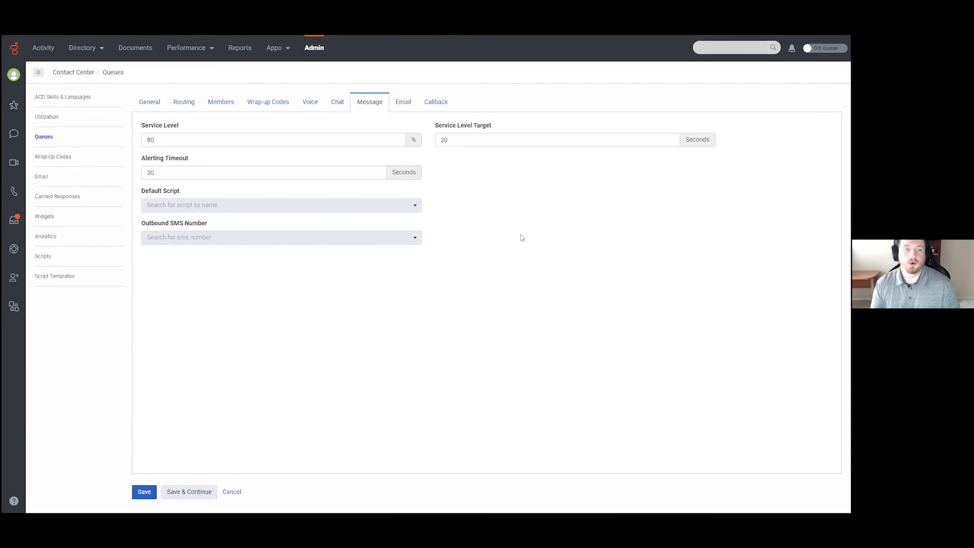
click(408, 102)
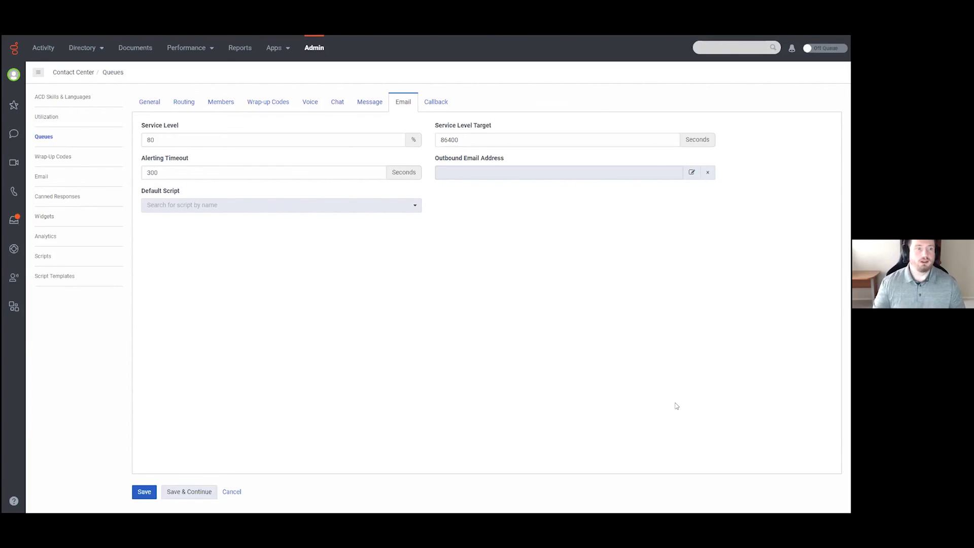
click(436, 101)
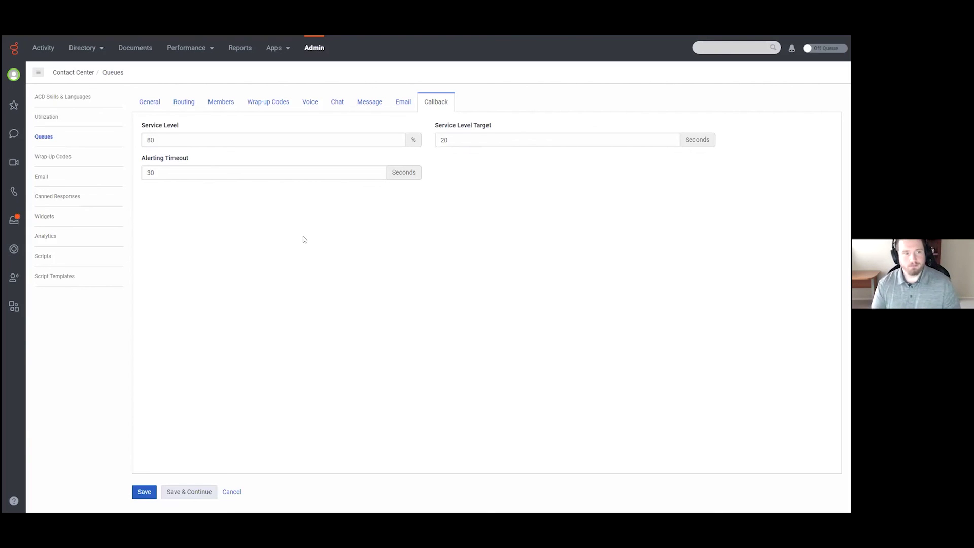
Set After Call Work to Mandatory, Time-boxed in the queue's general settings
click(149, 102)
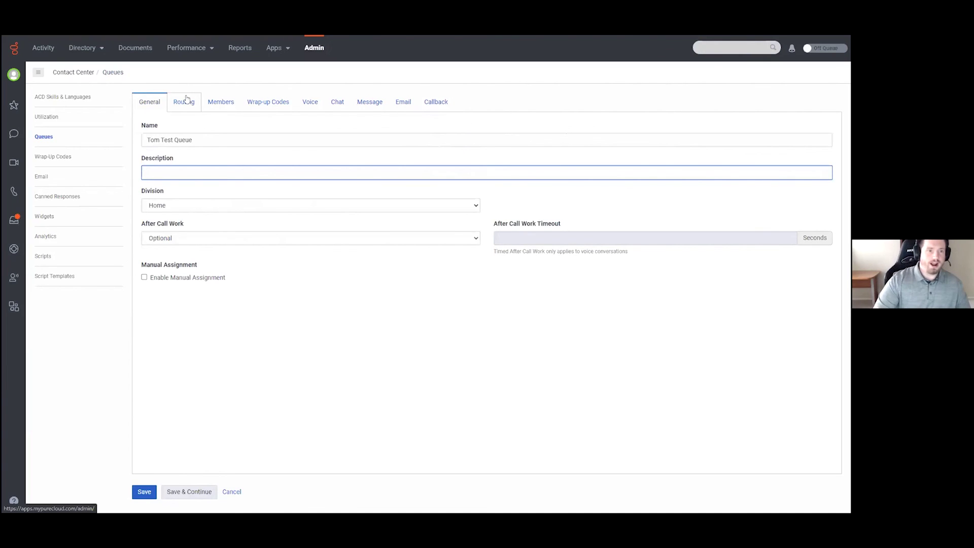
click(553, 237)
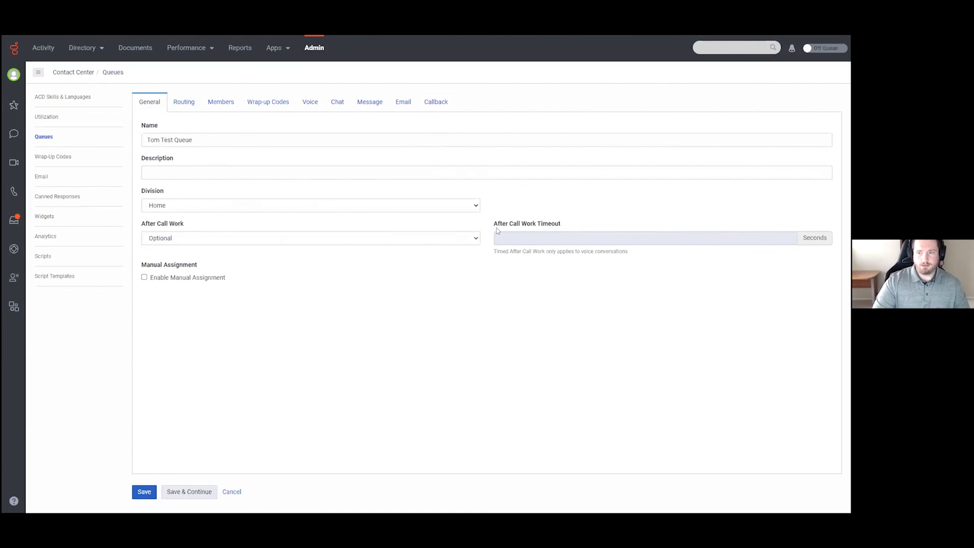
click(404, 238)
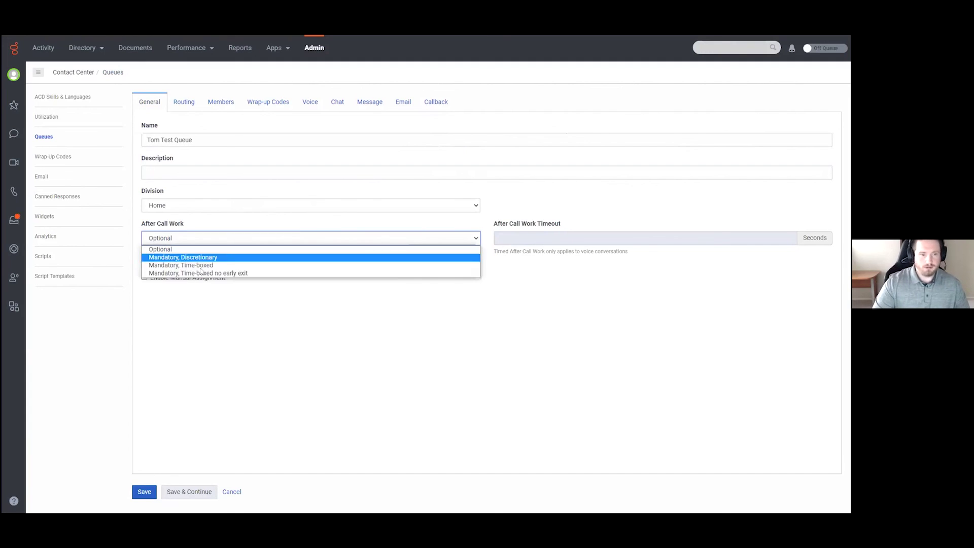
click(198, 265)
Set the After Call Work Timeout to 99 seconds and save the queue
click(500, 238)
text(9)
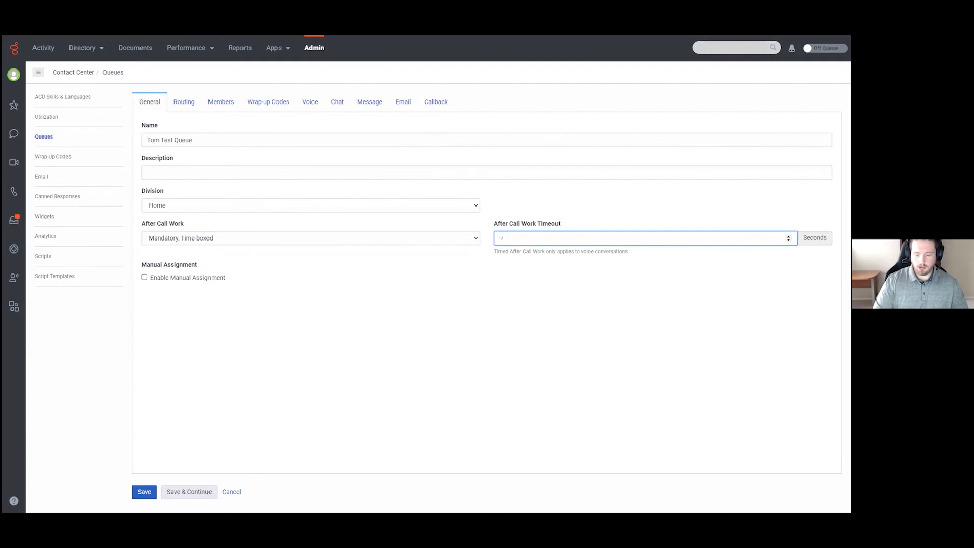
key(BackSpace)
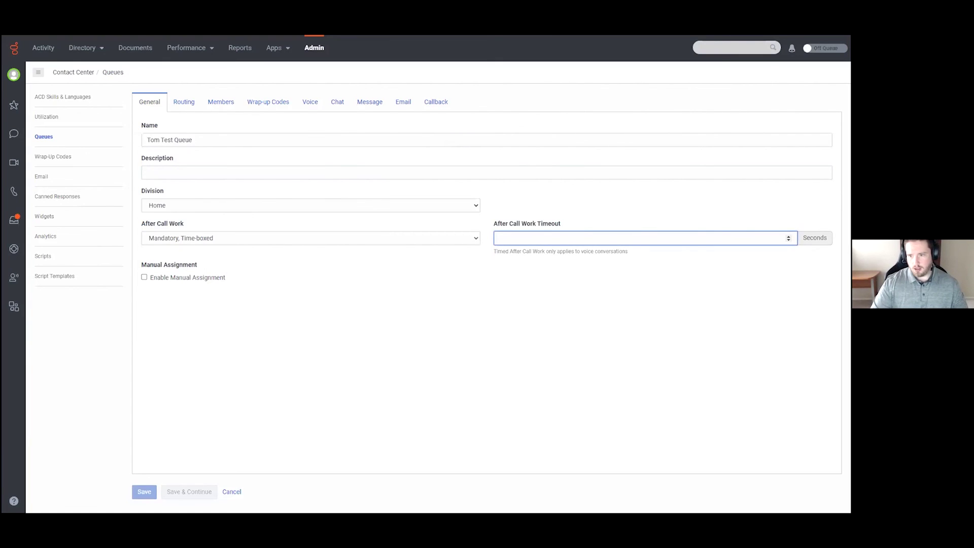
click(821, 237)
click(577, 238)
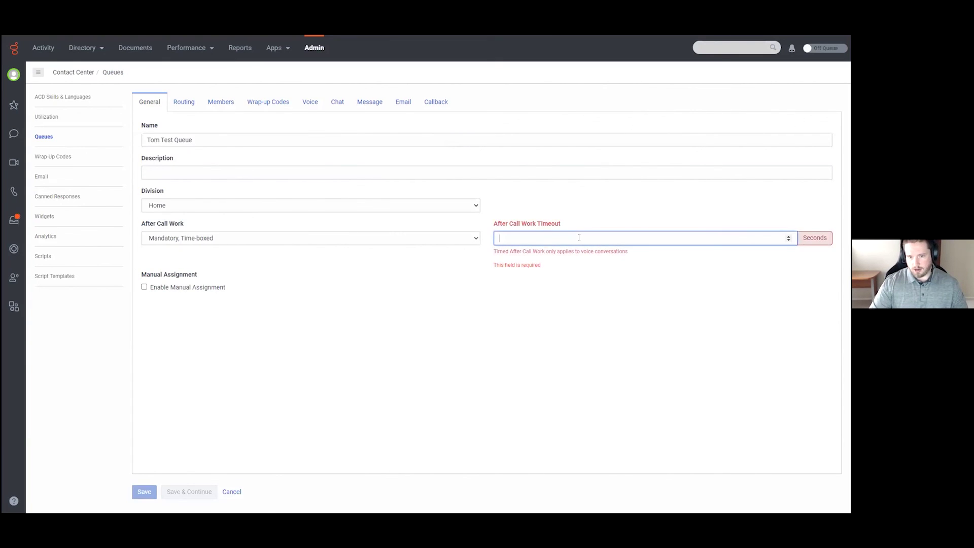
text(99)
key(BackSpace)
key(BackSpace)
text(99)
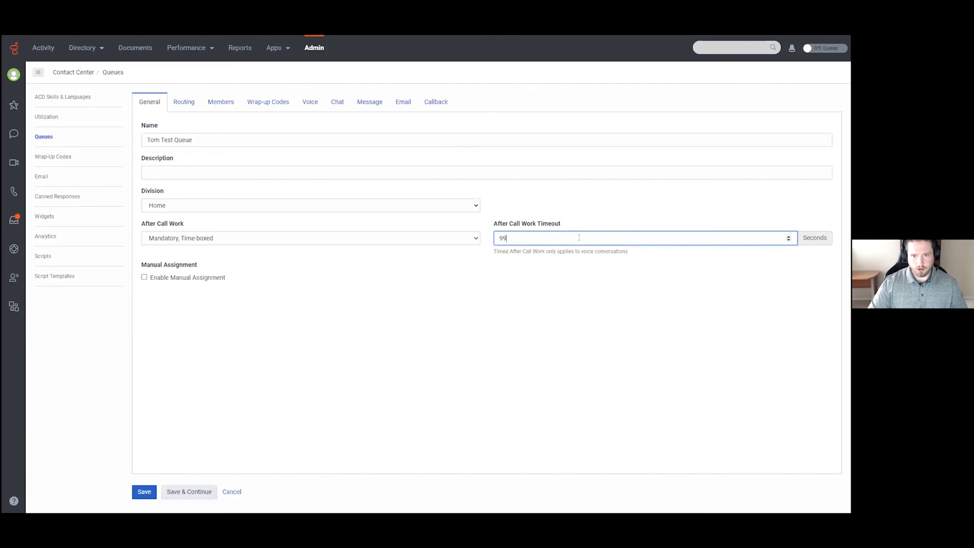
click(143, 494)
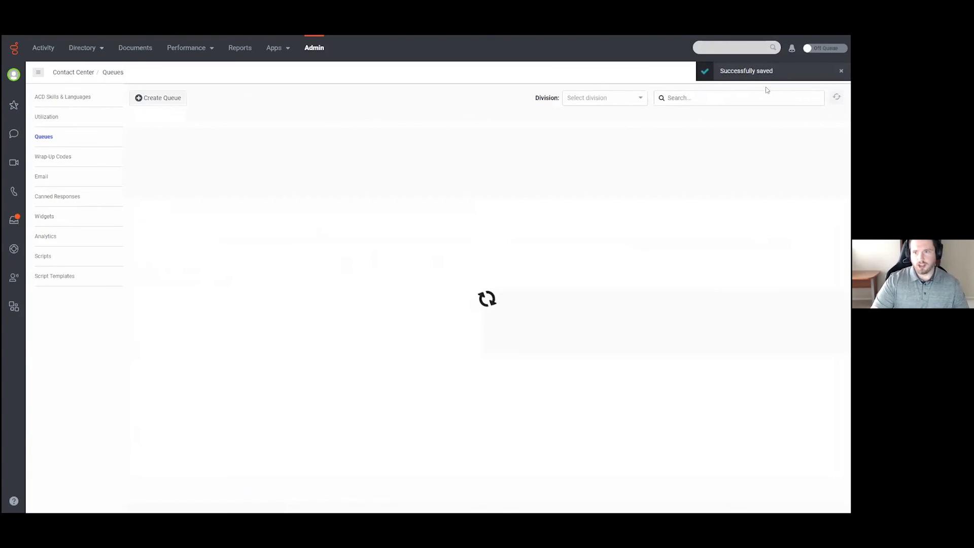
Search the queue list for the test queue by its name and open it for editing
click(731, 97)
text(tom)
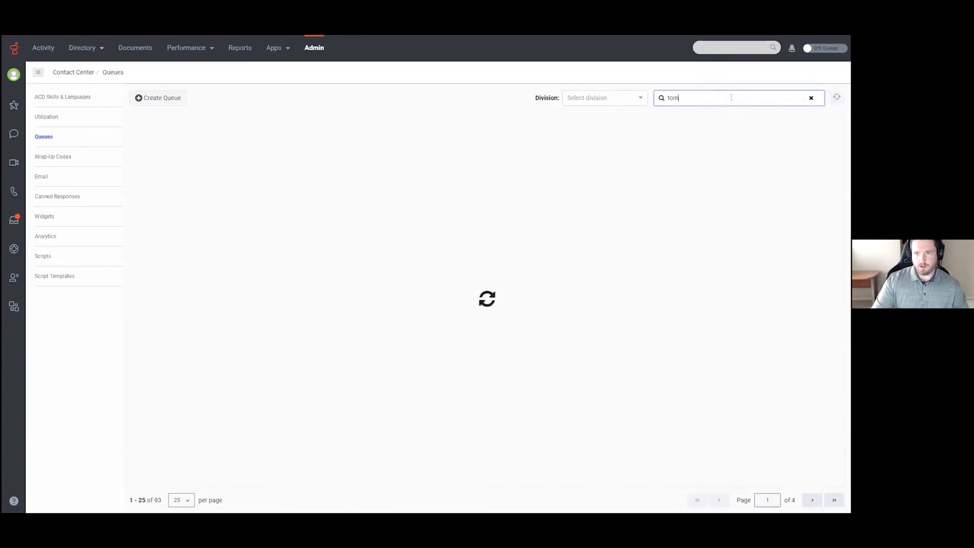
click(152, 154)
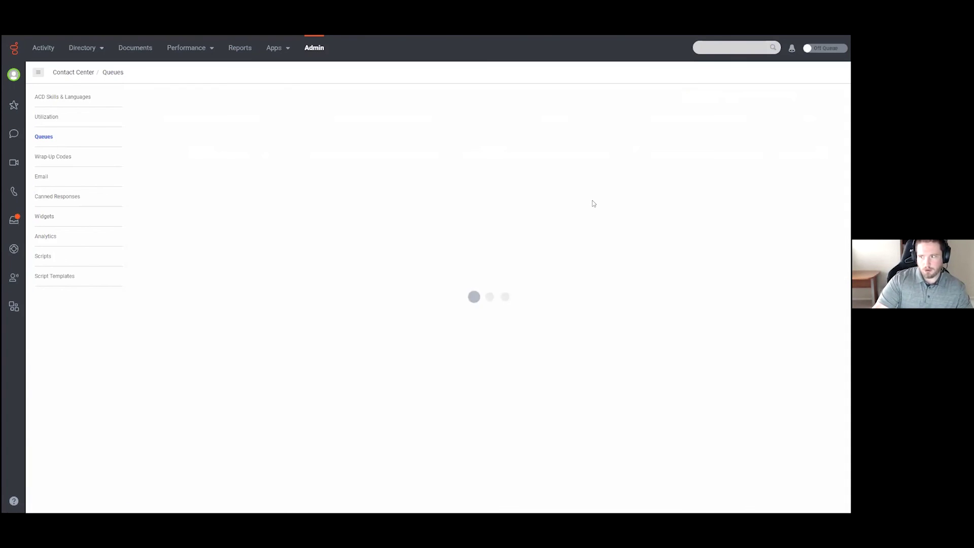
Set the queue's After Call Work Timeout to 900 seconds and review the After Call Work options, keeping Mandatory, Time-boxed
key(Tab)
key(Tab)
key(Tab)
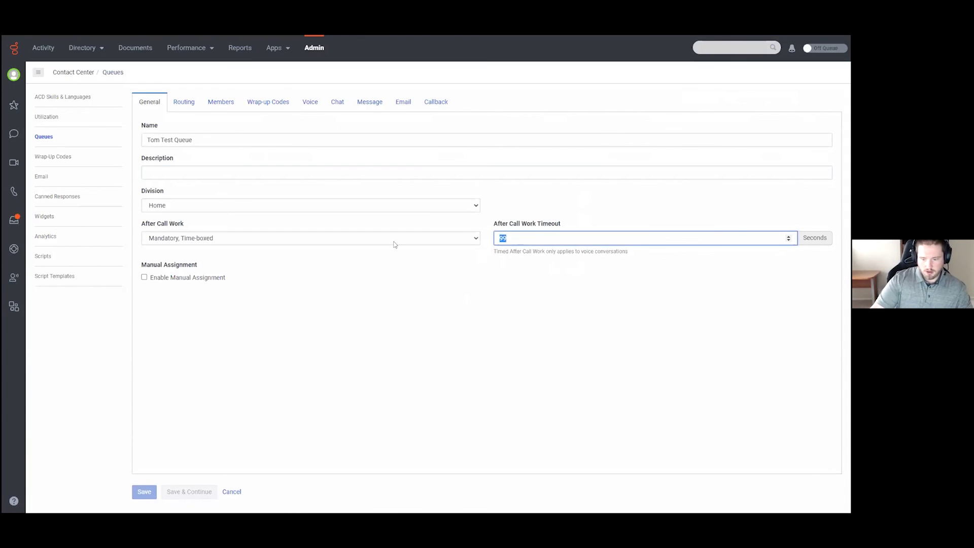
key(BackSpace)
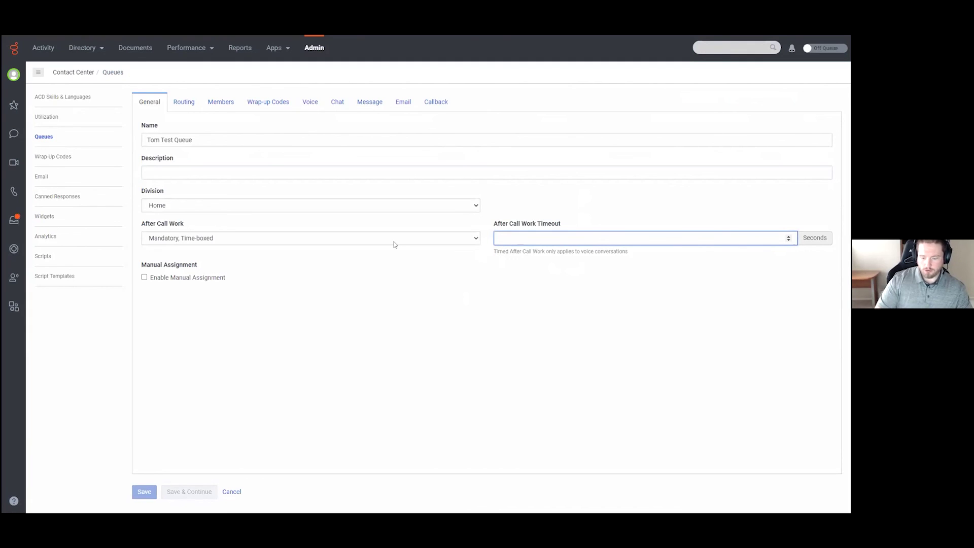
text(600)
key(BackSpace)
key(BackSpace)
key(BackSpace)
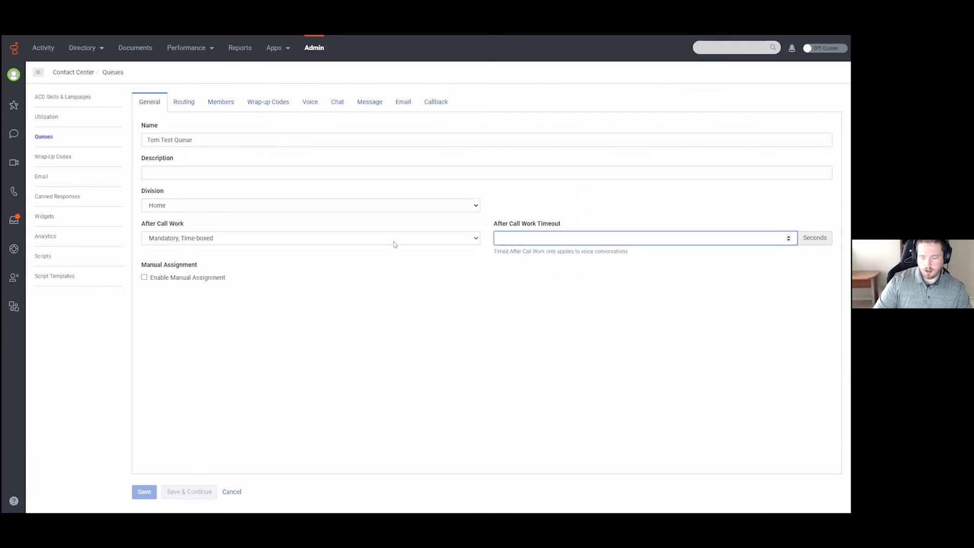
text(900)
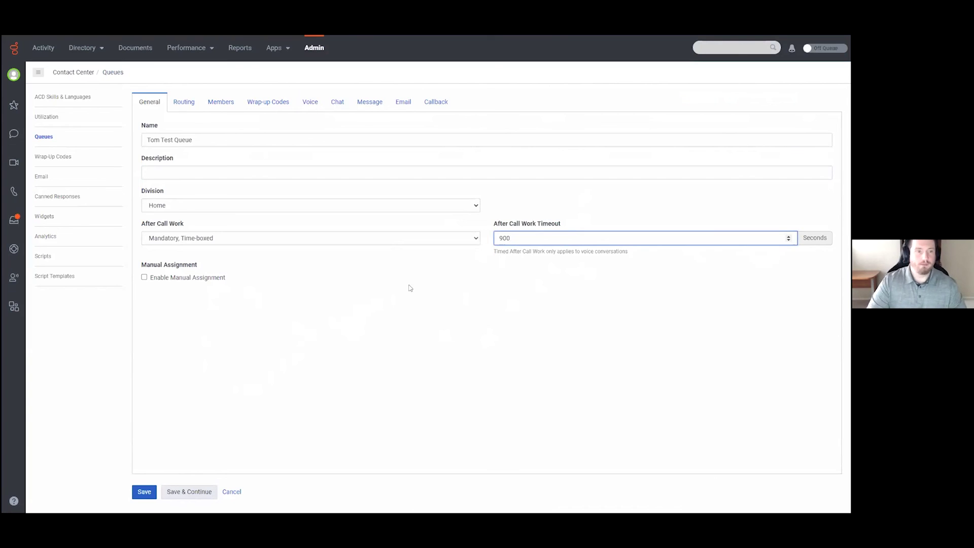
click(475, 239)
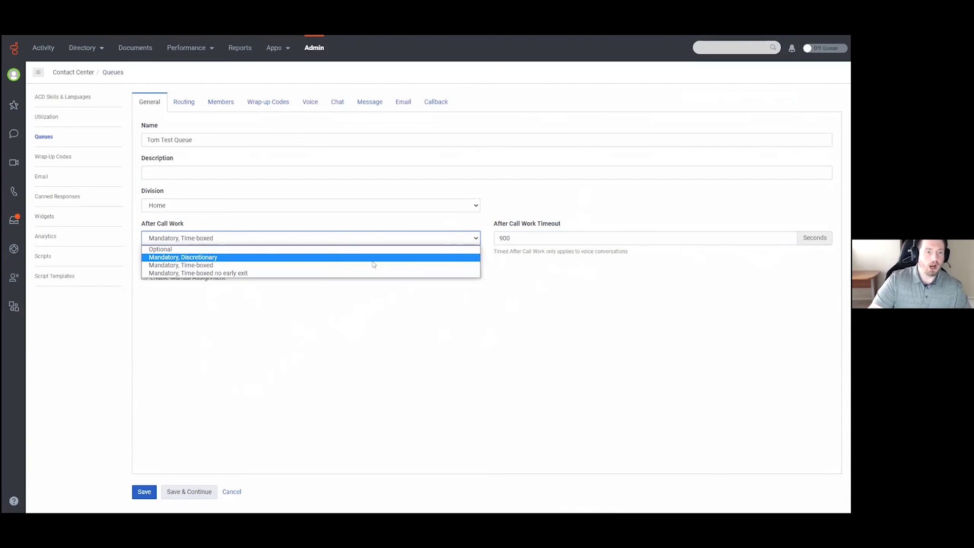
click(426, 332)
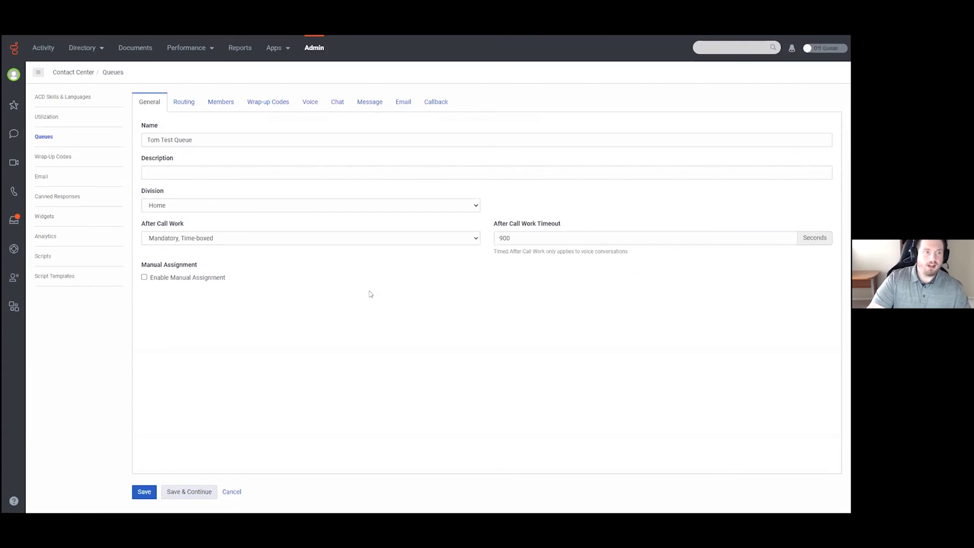
In the queue's bullseye routing, set the first ring's duration to 45 seconds and the evaluation method to Best available skills
click(184, 104)
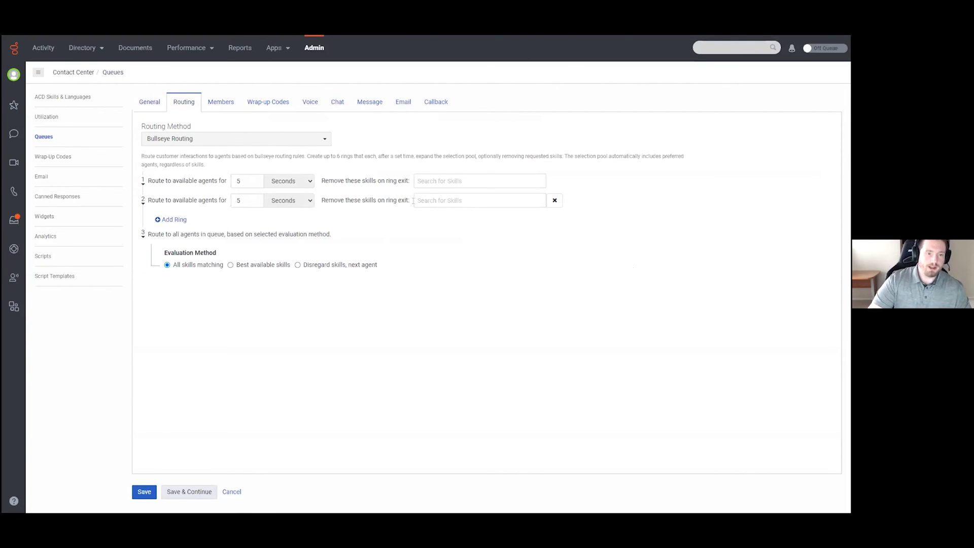
double_click(247, 181)
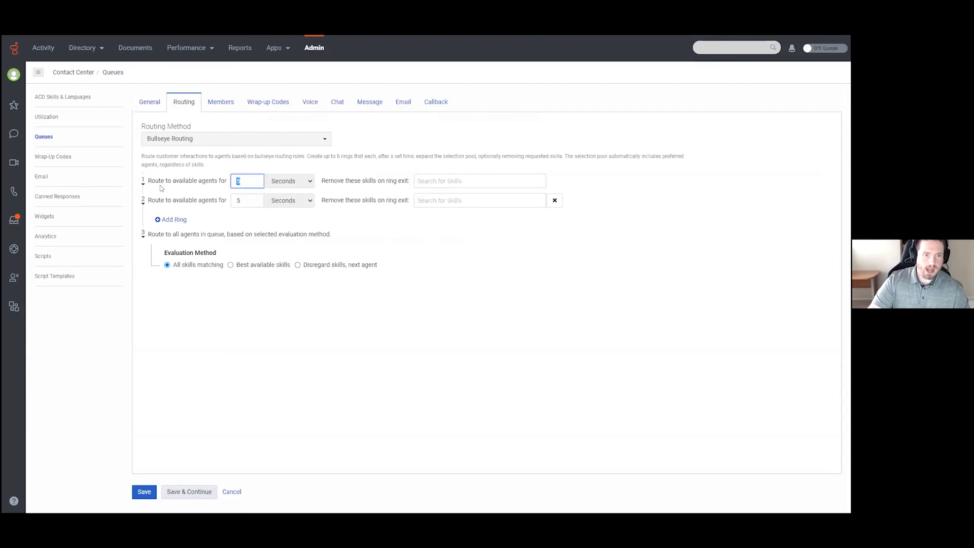
text(45)
click(563, 316)
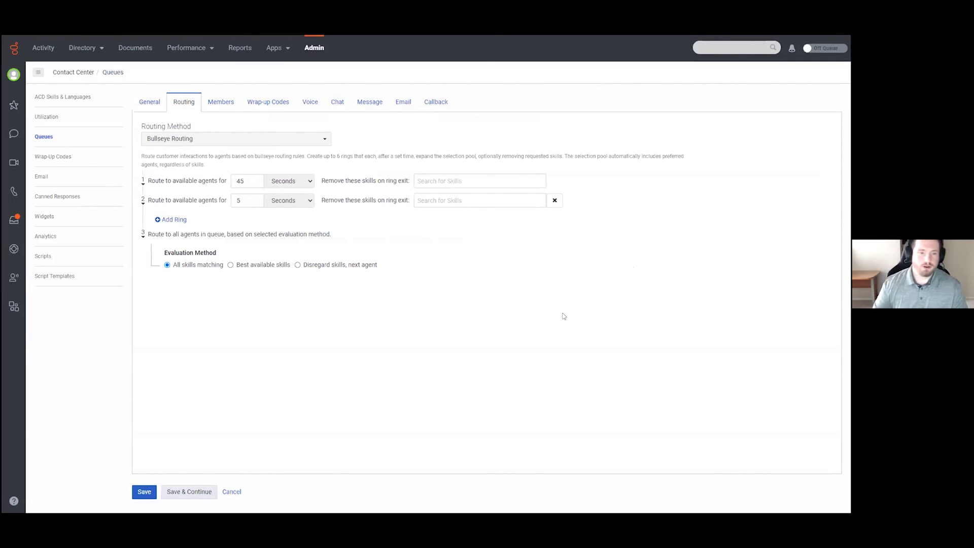
click(330, 265)
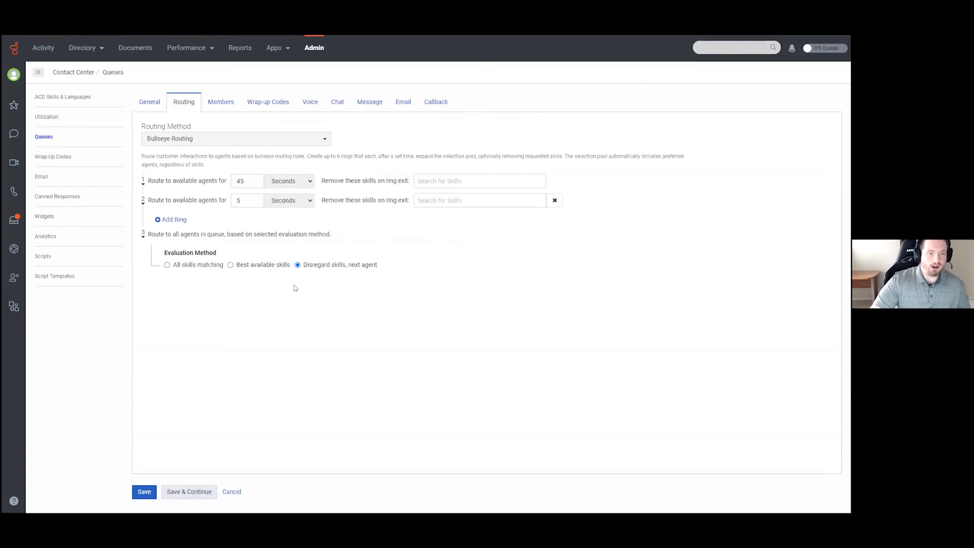
click(254, 266)
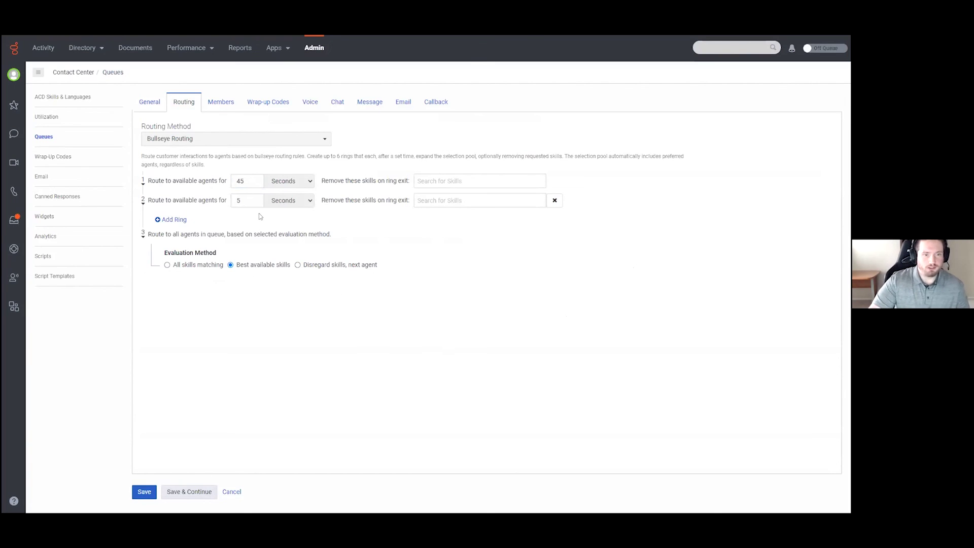